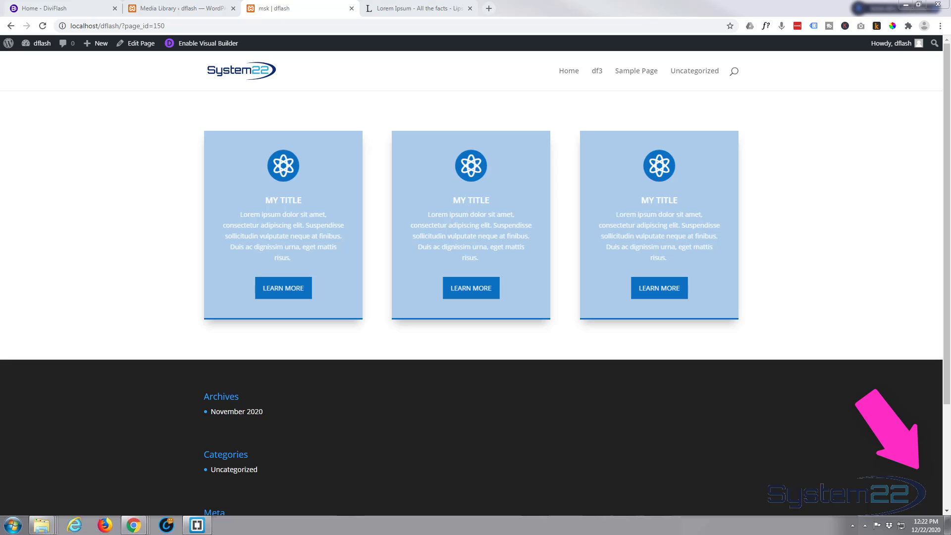
Step: Review the list of Divi modules on the DiviFlash website
left_click(53, 10)
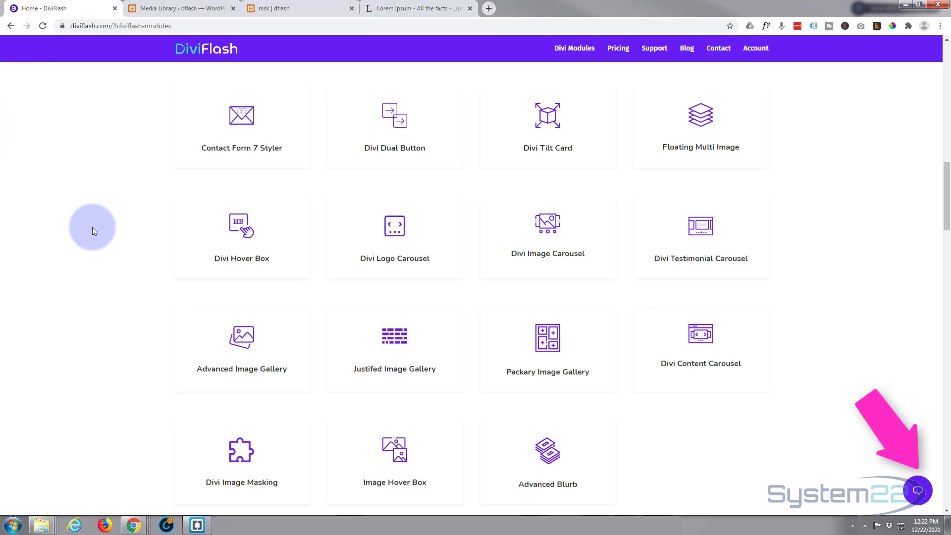
scroll(92, 227, "up", 6)
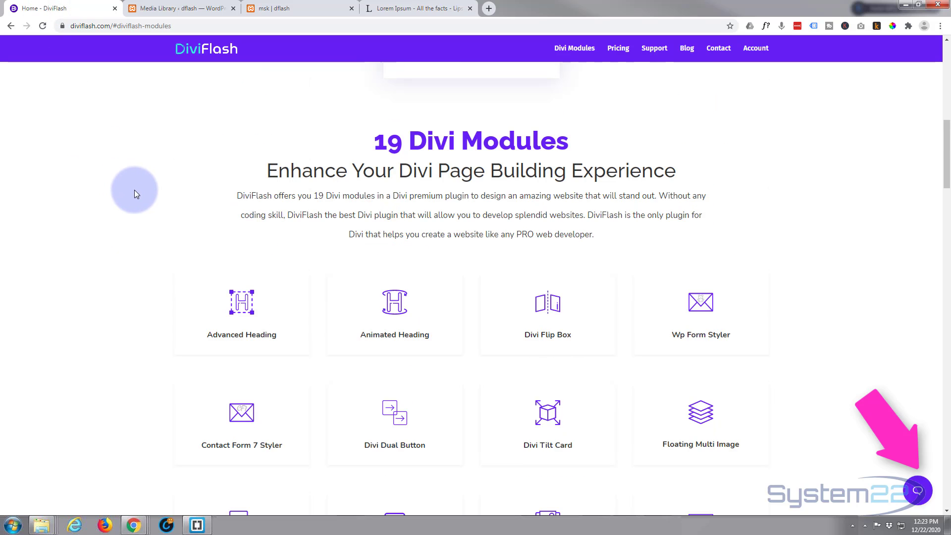
scroll(133, 191, "down", 5)
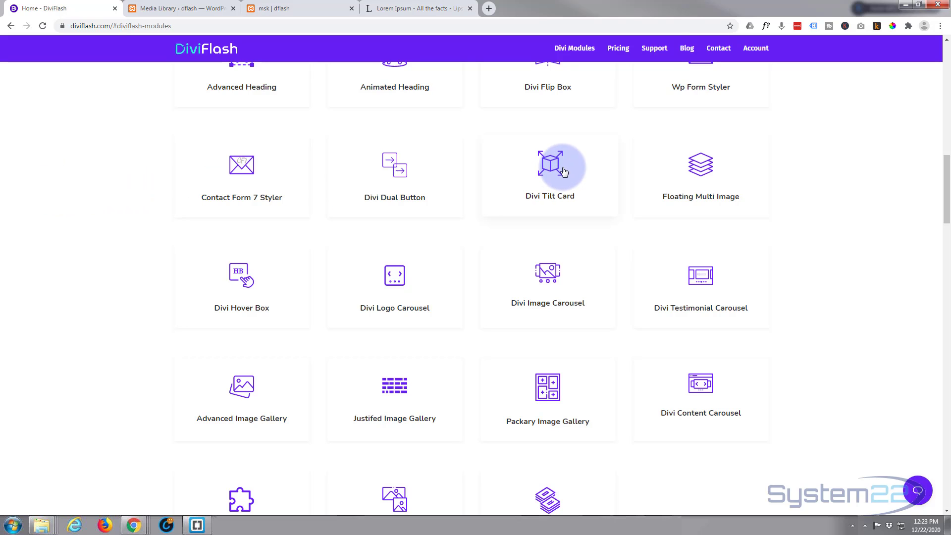
Step: Return to the msk page and add a row with three equal columns below the existing cards
left_click(296, 7)
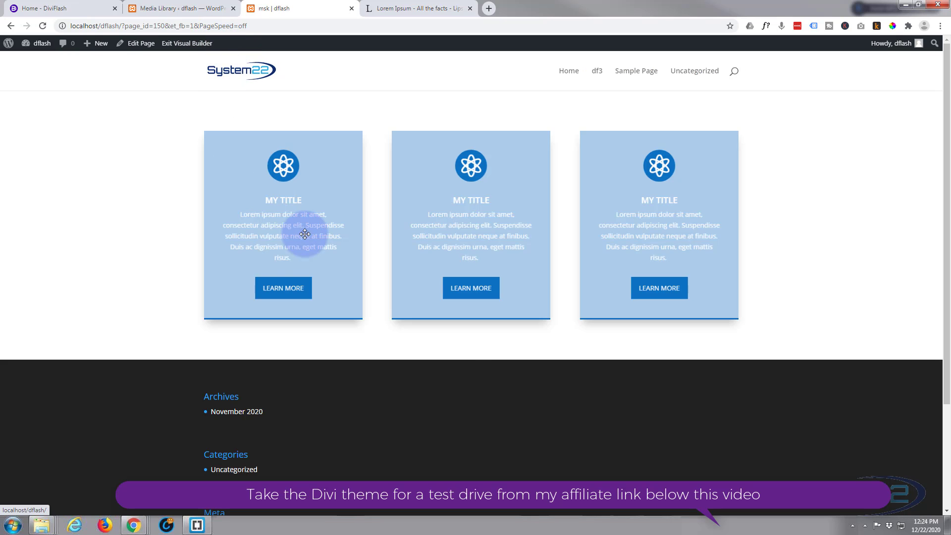
left_click(469, 332)
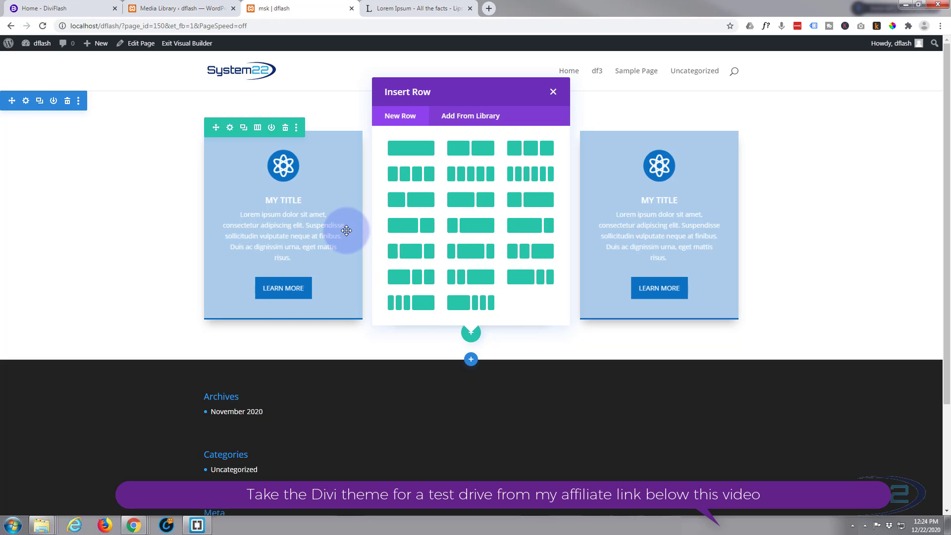
left_click(526, 147)
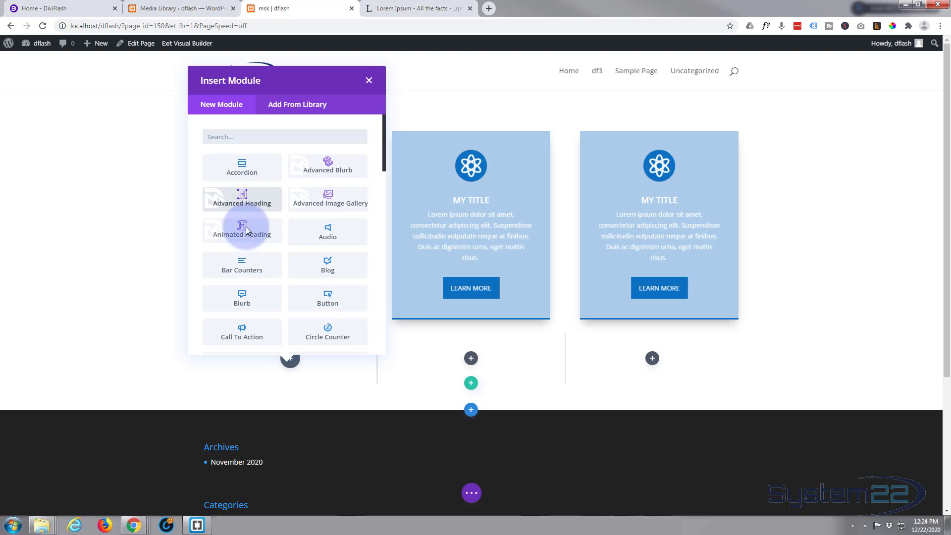
Step: Insert a DiviFlash Tilt Card module in the first column of the new row
scroll(284, 240, "down", 1)
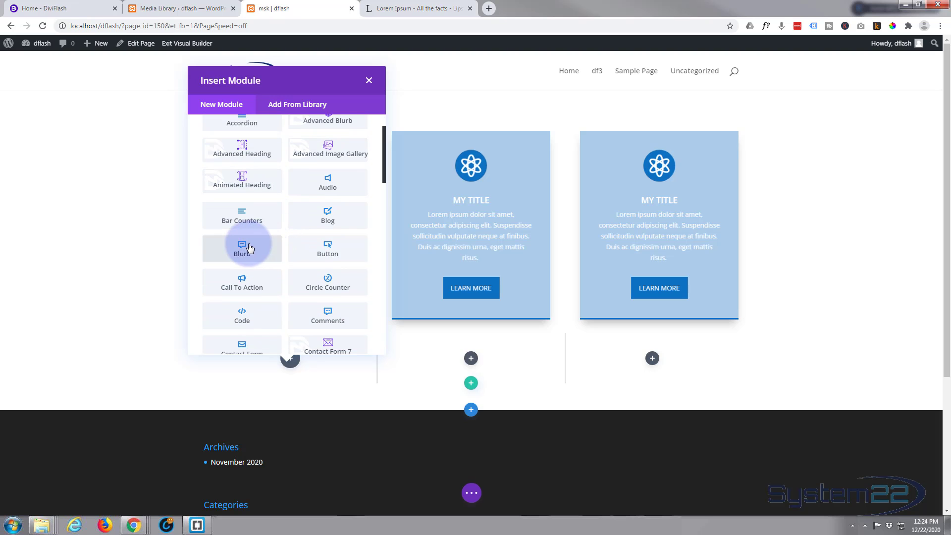
scroll(248, 248, "down", 2)
scroll(249, 248, "down", 2)
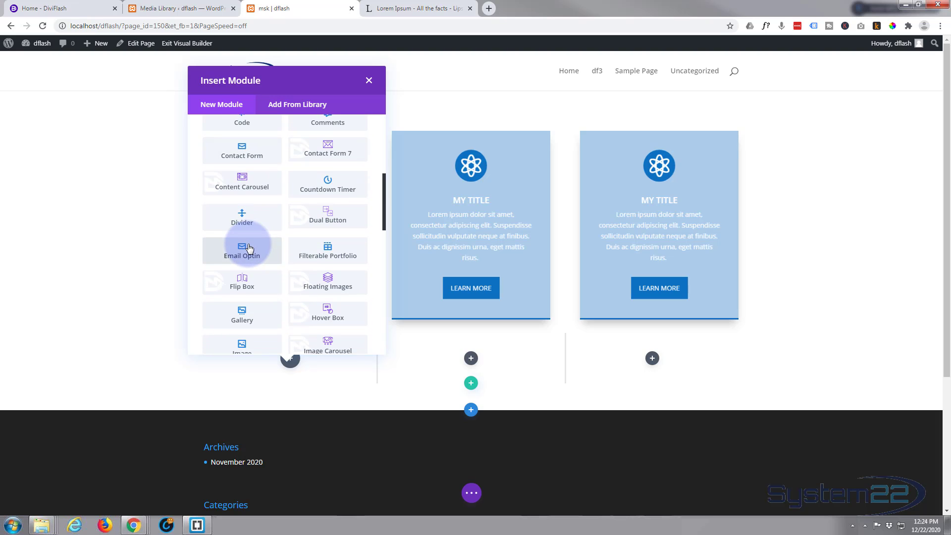
scroll(249, 247, "down", 3)
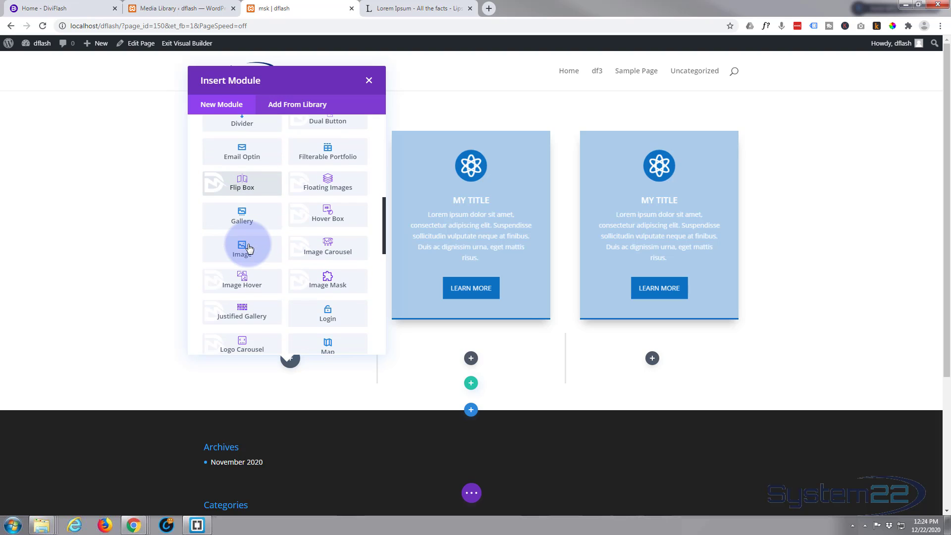
scroll(249, 248, "down", 3)
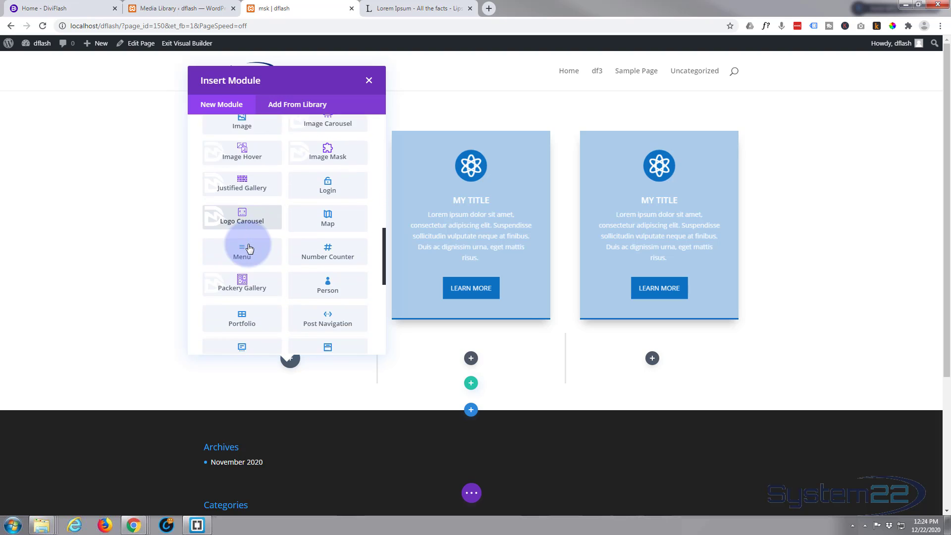
scroll(248, 247, "down", 3)
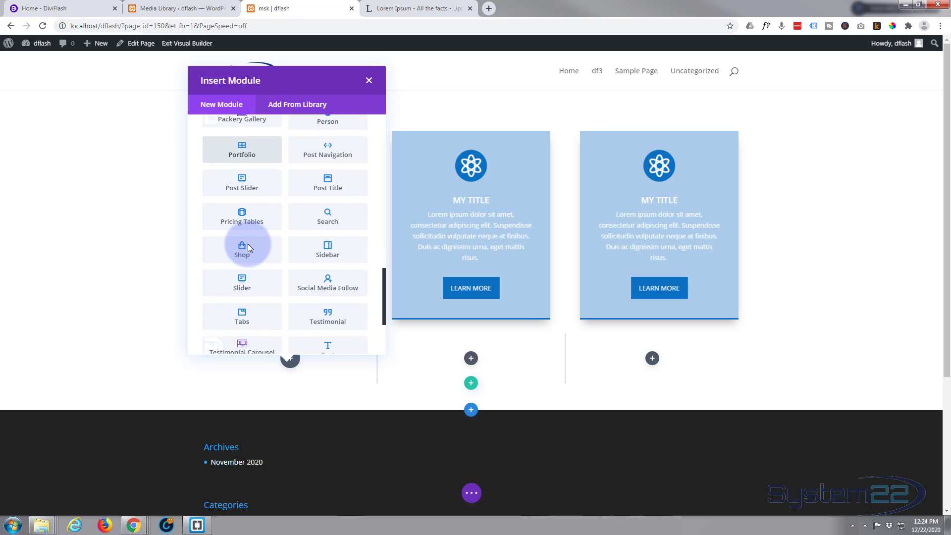
scroll(247, 246, "down", 1)
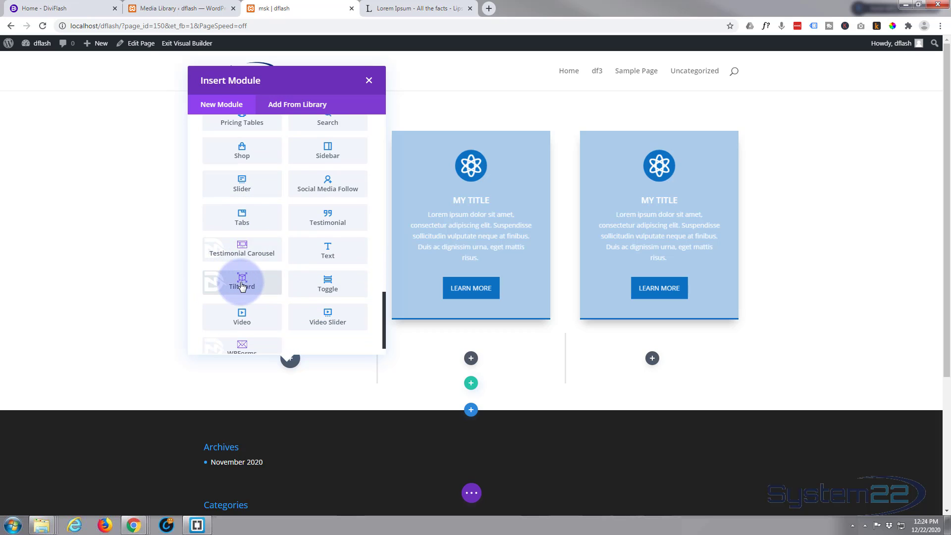
left_click(241, 285)
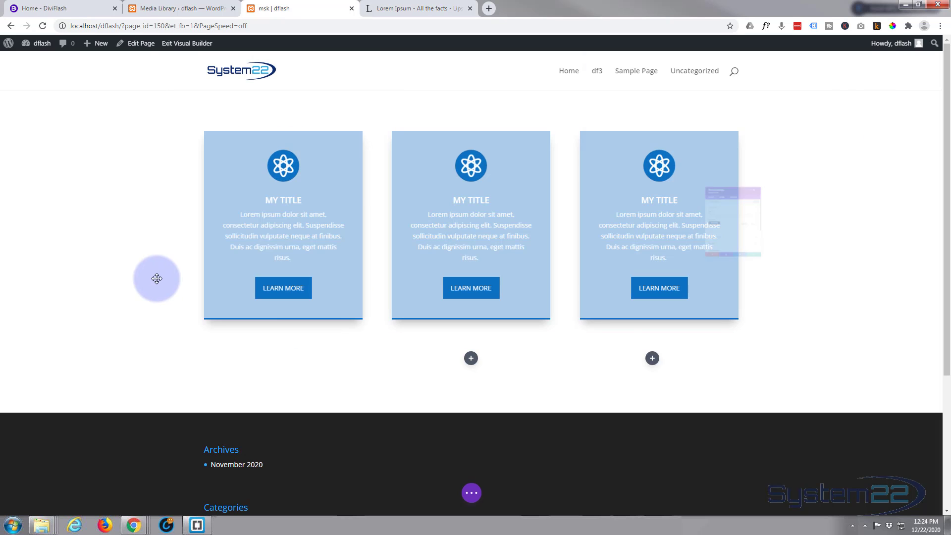
Step: Set the card title to "Tilt Title" and fill its content with the "Lorem ipsum dolor sit amet" paragraph ending in "eget mattis risus."
left_click(653, 190)
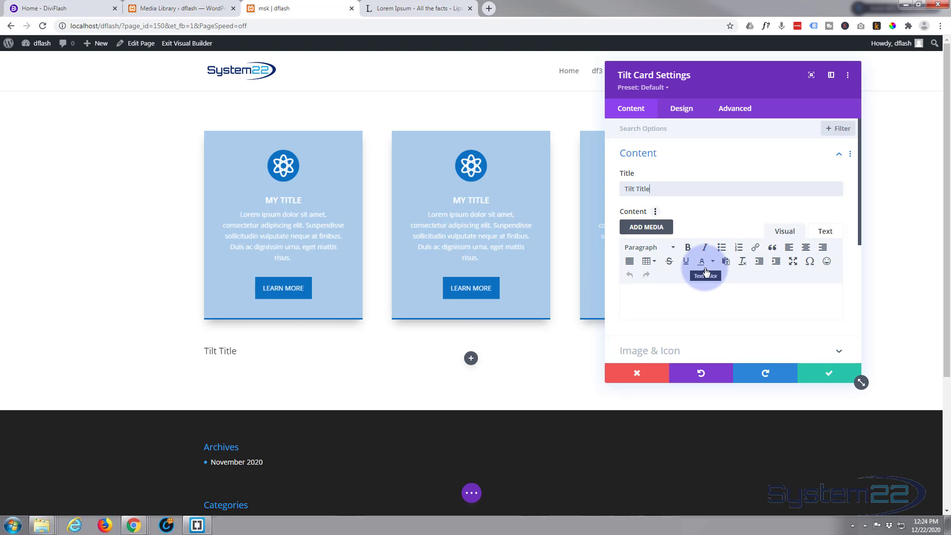
scroll(703, 268, "down", 1)
left_click(668, 252)
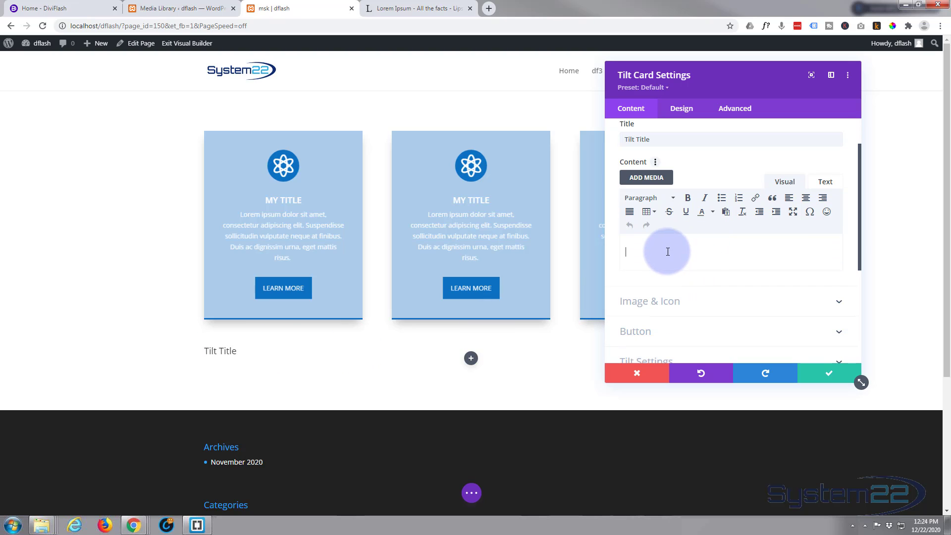
type("Lorem ipsum dolor sit amet, consectetur adipiscing elit. Suspendisse sollicitudin vulputate neque at finibus. Duis ac dignissim urna, eget mattis risus.")
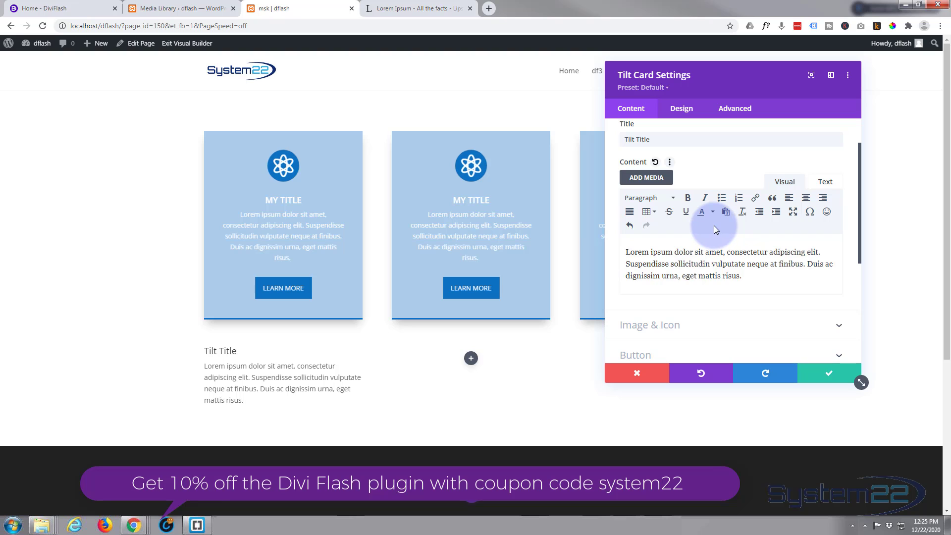
Step: Enable the icon for the tilt card and choose the outlined house icon
scroll(715, 228, "down", 2)
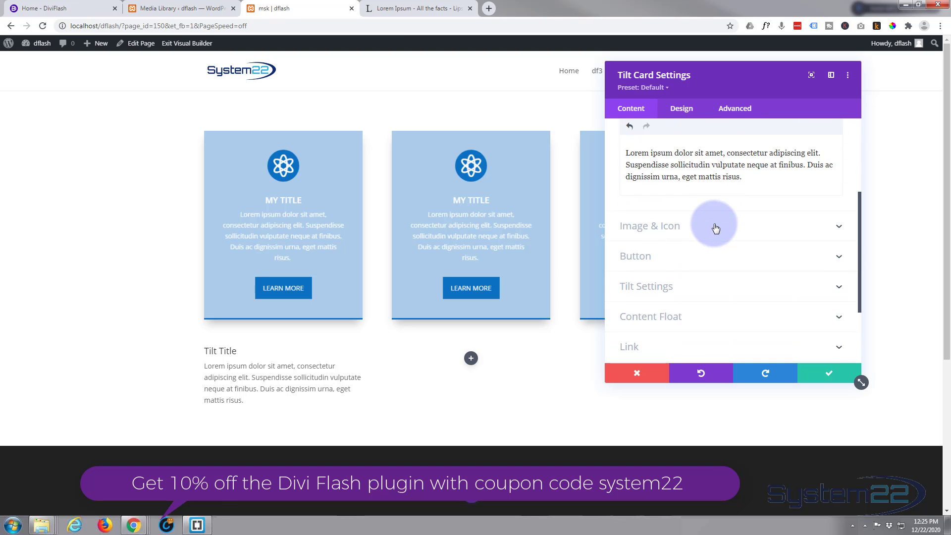
left_click(715, 227)
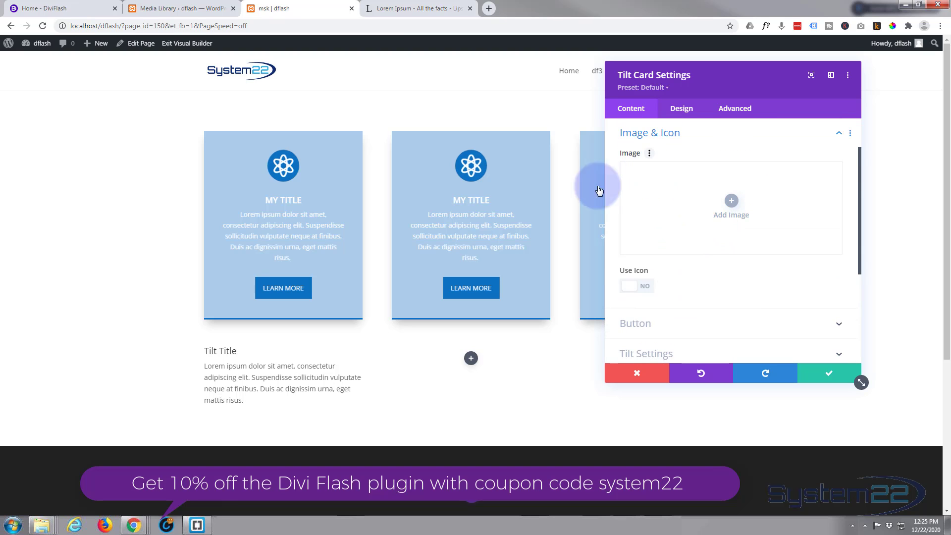
left_click(649, 291)
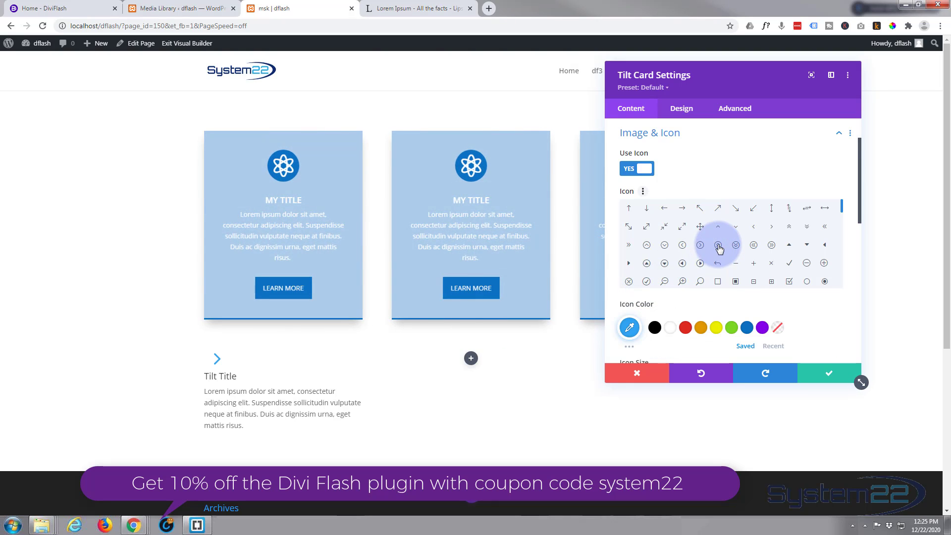
scroll(719, 249, "down", 5)
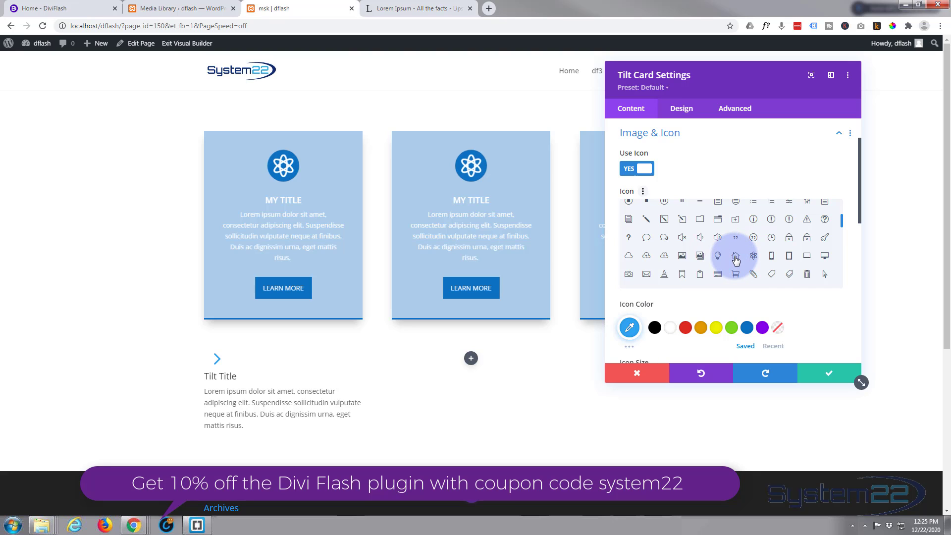
left_click(736, 257)
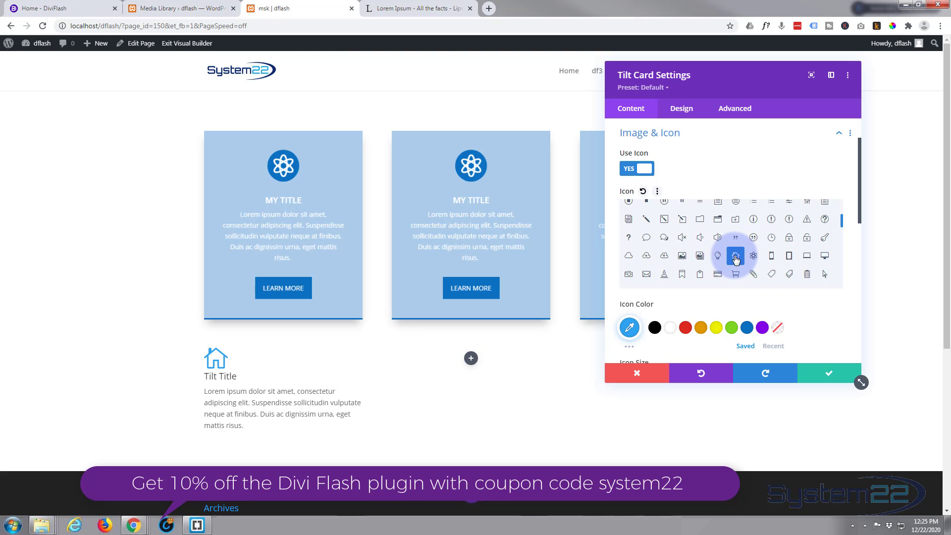
Step: Centre the house icon and set its background colour to blue #0c71c3
scroll(675, 252, "up", 3)
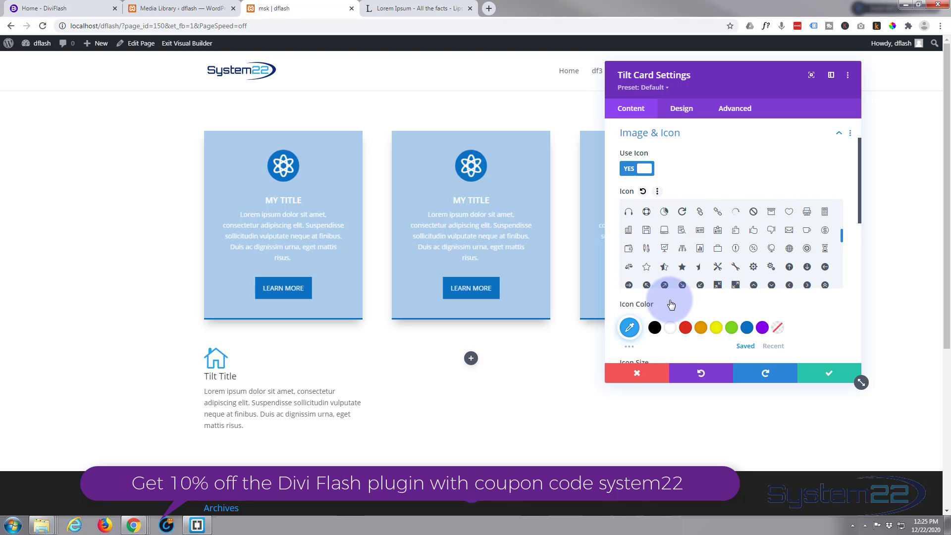
scroll(671, 304, "down", 3)
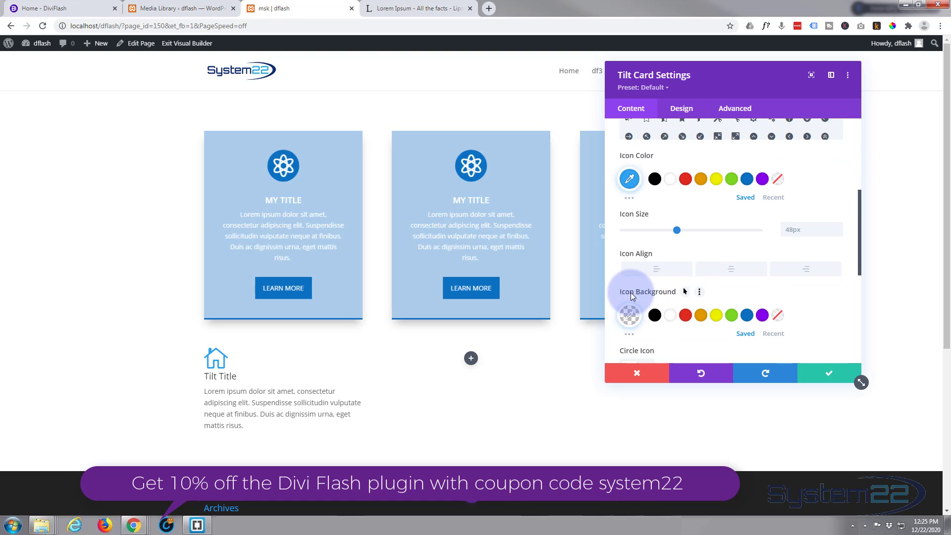
left_click(732, 268)
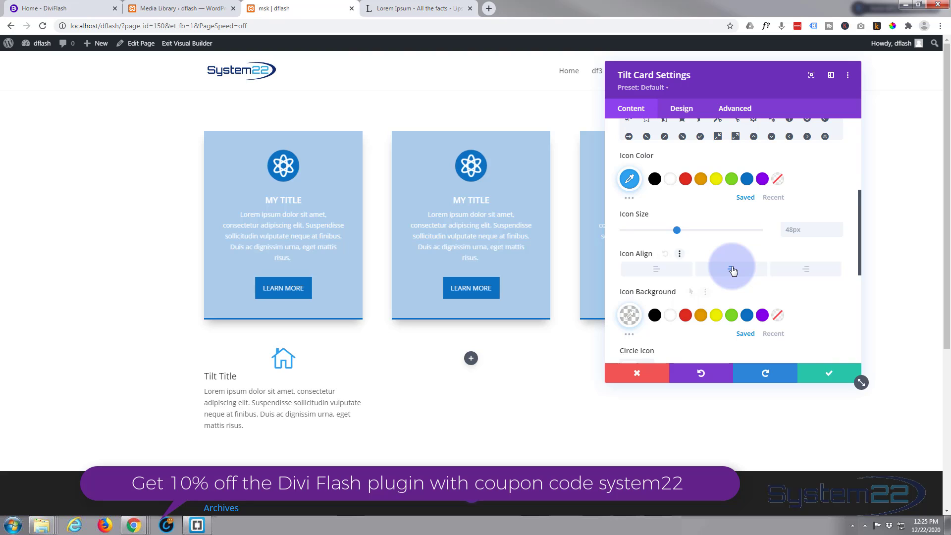
left_click(745, 319)
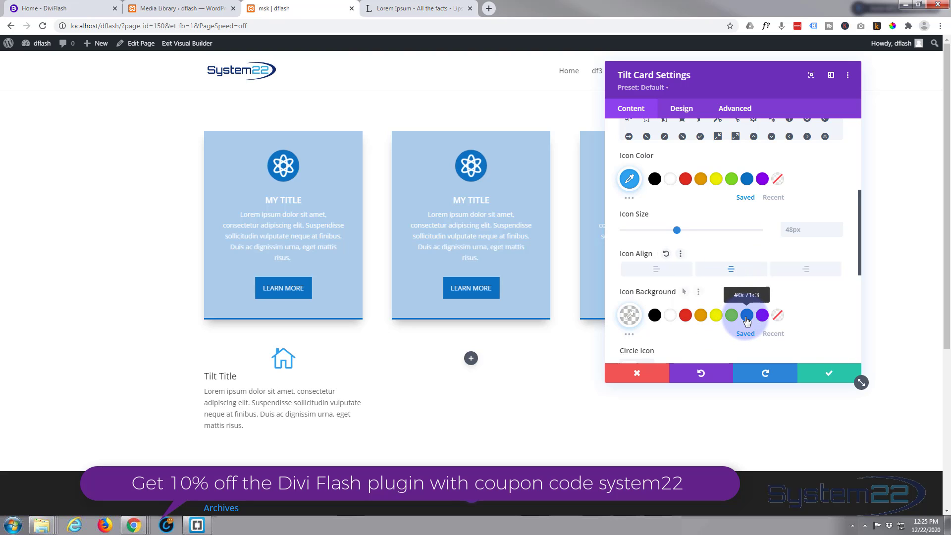
left_click(747, 319)
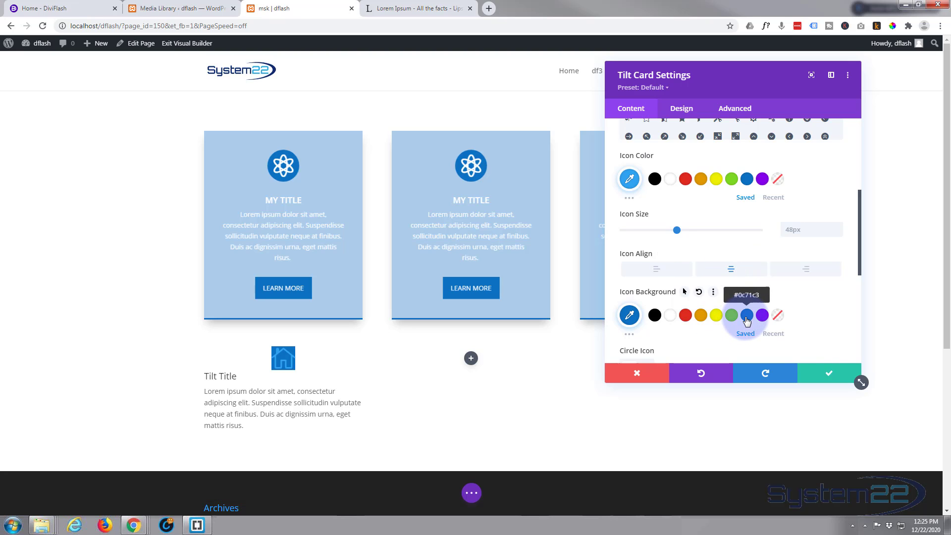
Step: Make the house icon white and turn on its circle shape
left_click(669, 181)
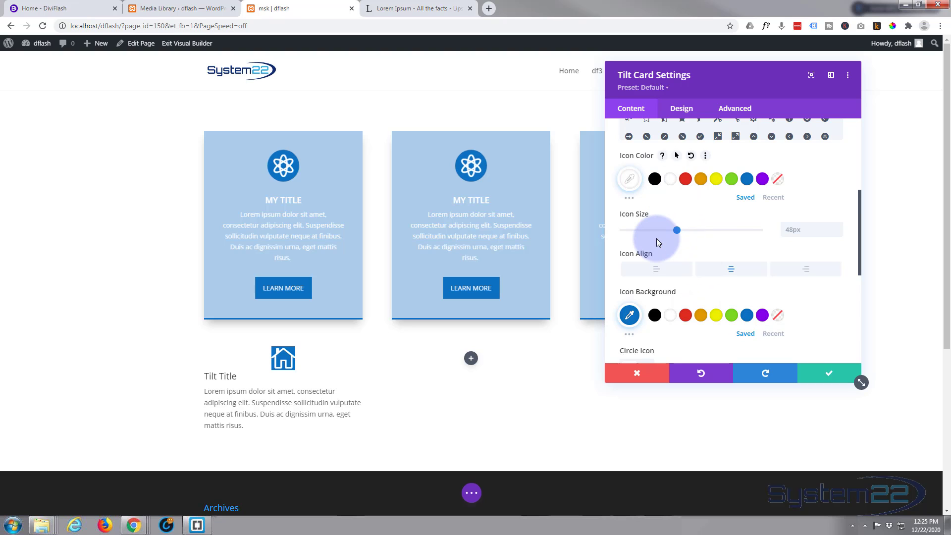
scroll(657, 239, "down", 2)
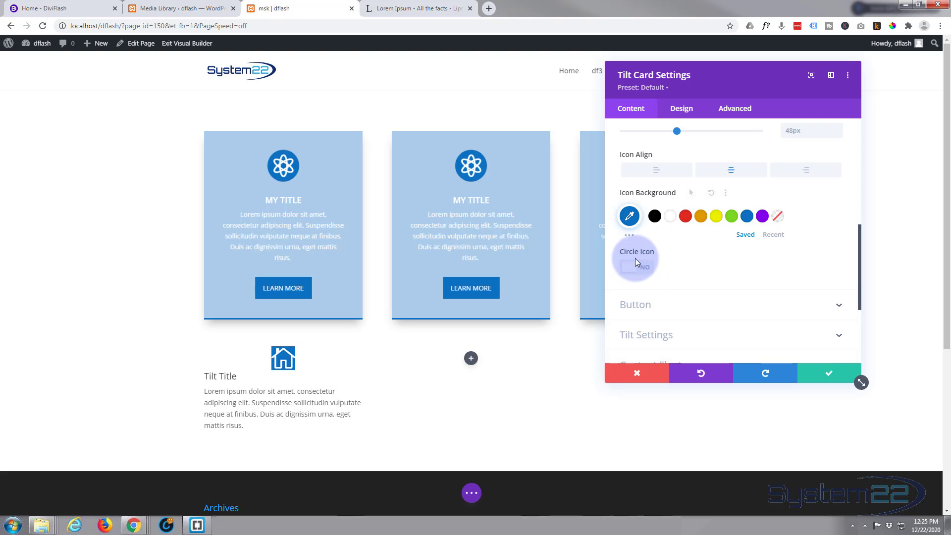
left_click(647, 268)
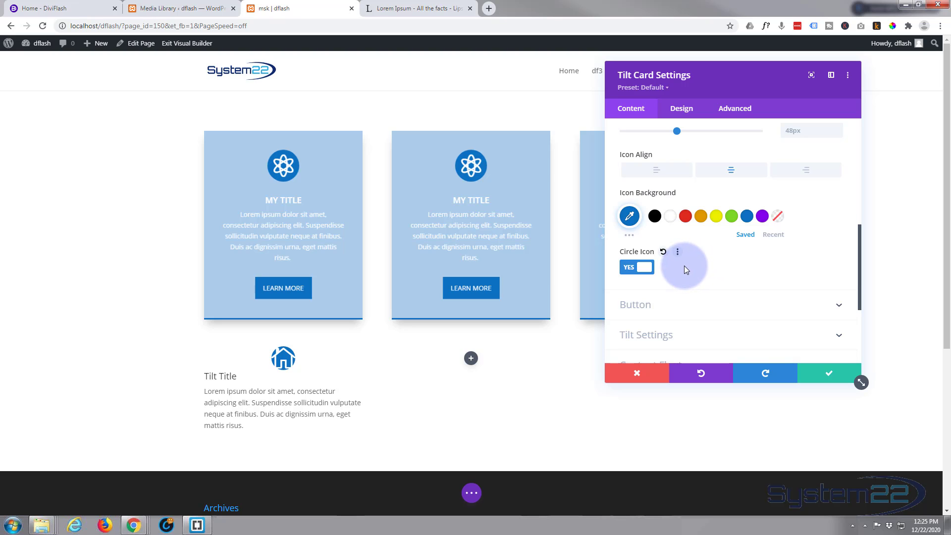
Step: Give the tilt card a button with the text "More info!" and the URL #, opening in the same window
scroll(684, 267, "down", 1)
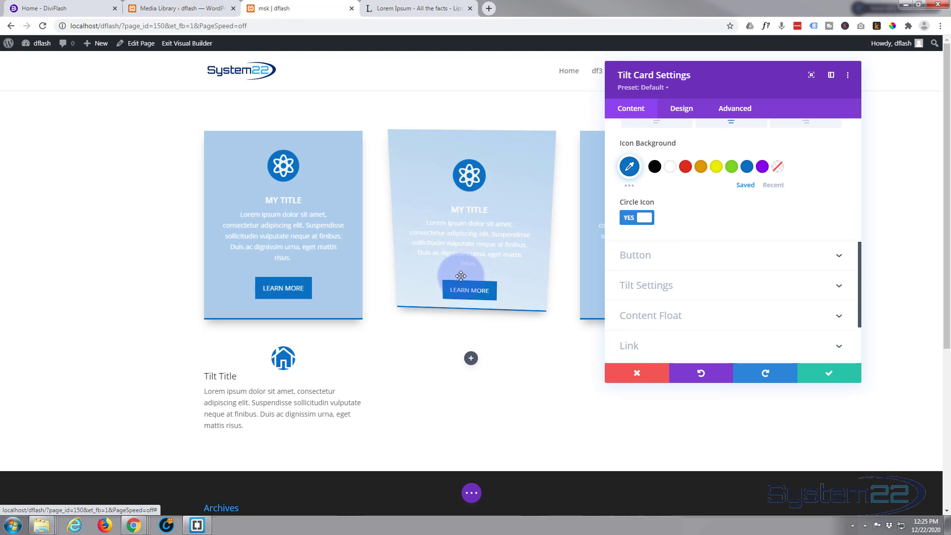
left_click(701, 255)
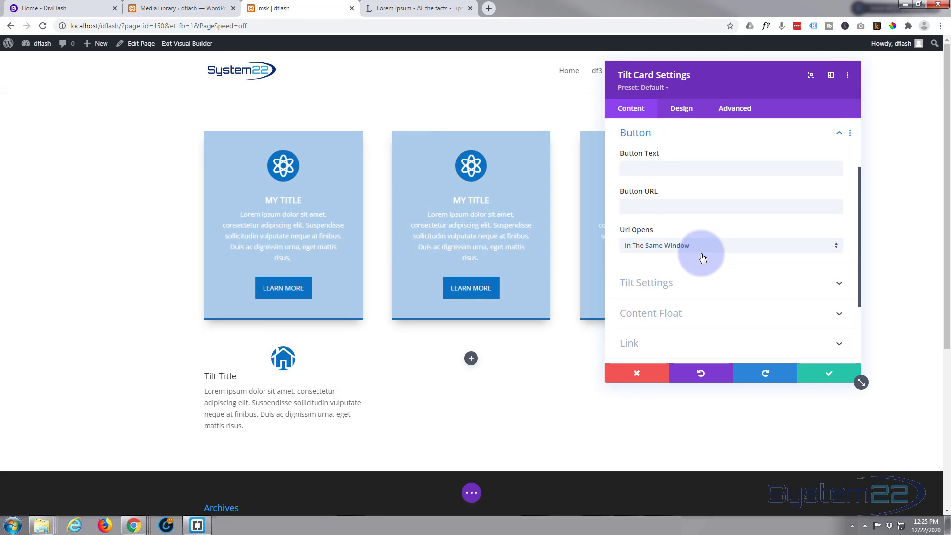
left_click(631, 169)
type("More info!")
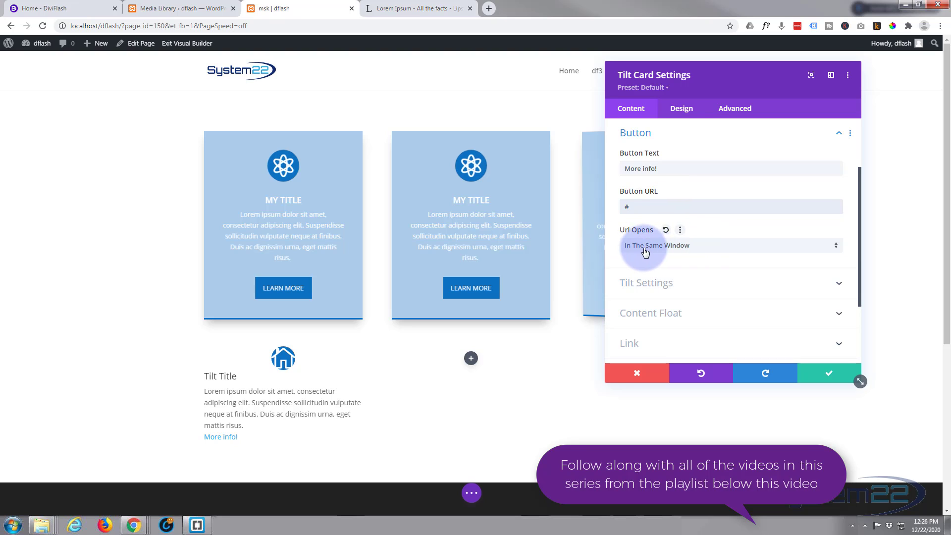
left_click(706, 247)
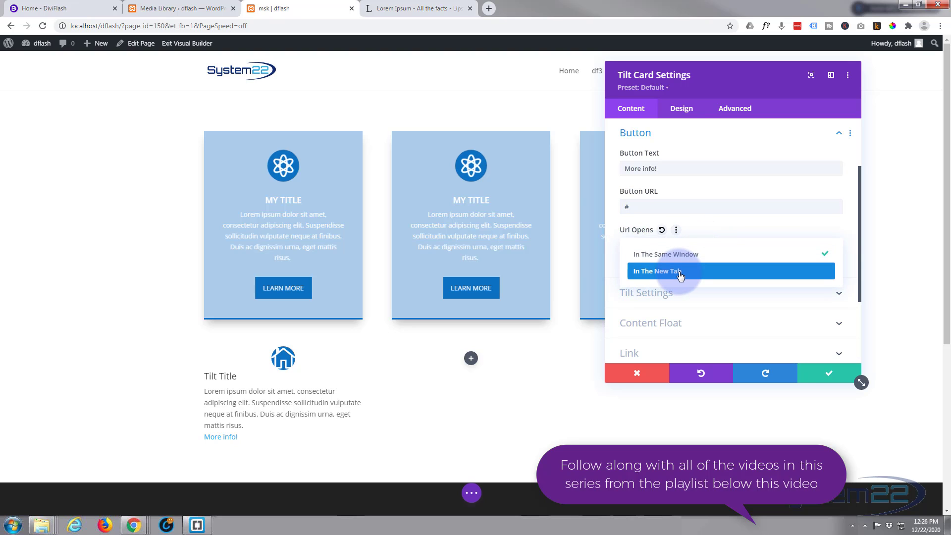
left_click(614, 227)
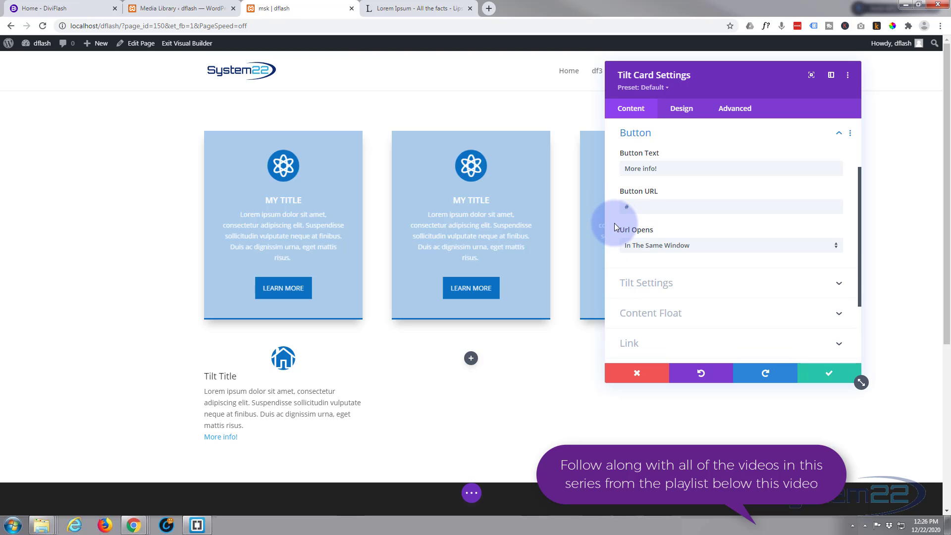
scroll(725, 230, "down", 3)
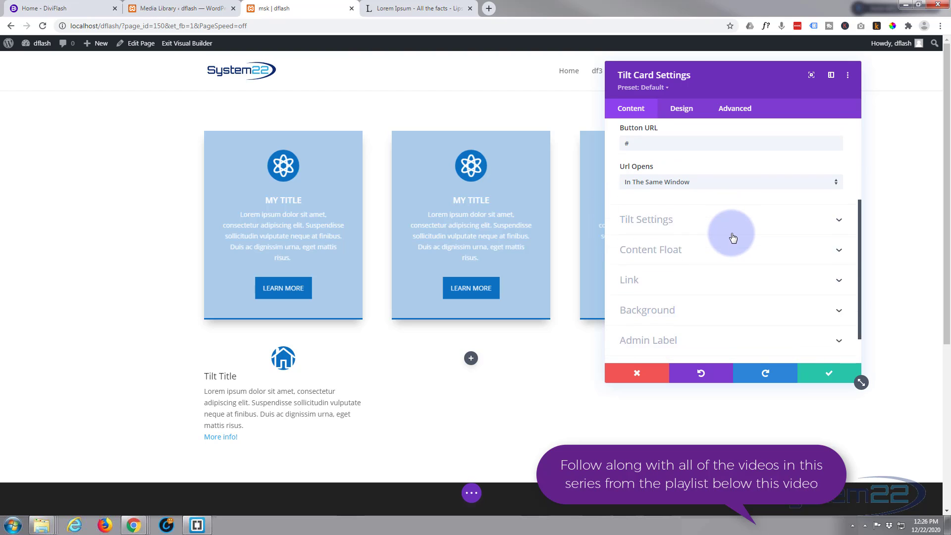
Step: Try a max tilt rotation of 13 degrees on the tilt card with transform perspectives of 1800 and 400
left_click(710, 192)
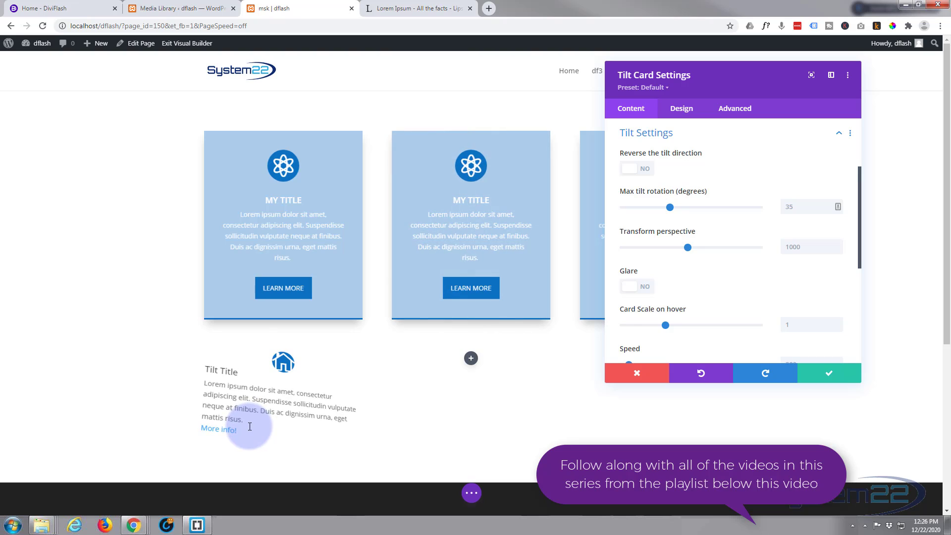
left_click_drag(678, 209, 640, 207)
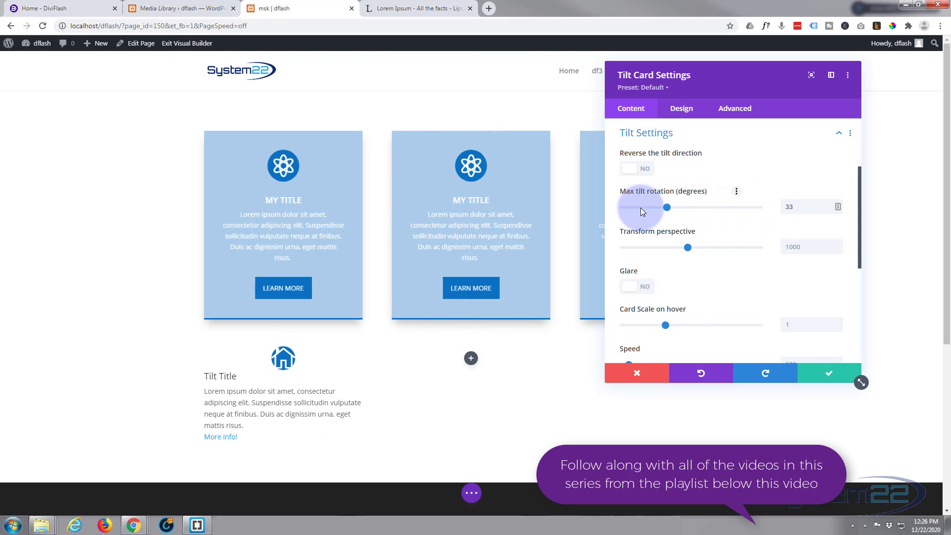
left_click_drag(690, 247, 744, 248)
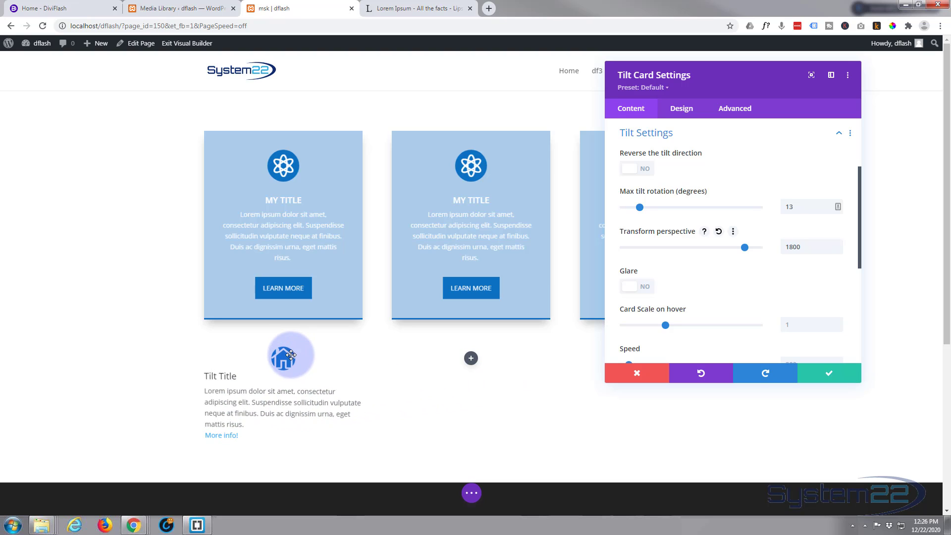
left_click_drag(747, 248, 644, 248)
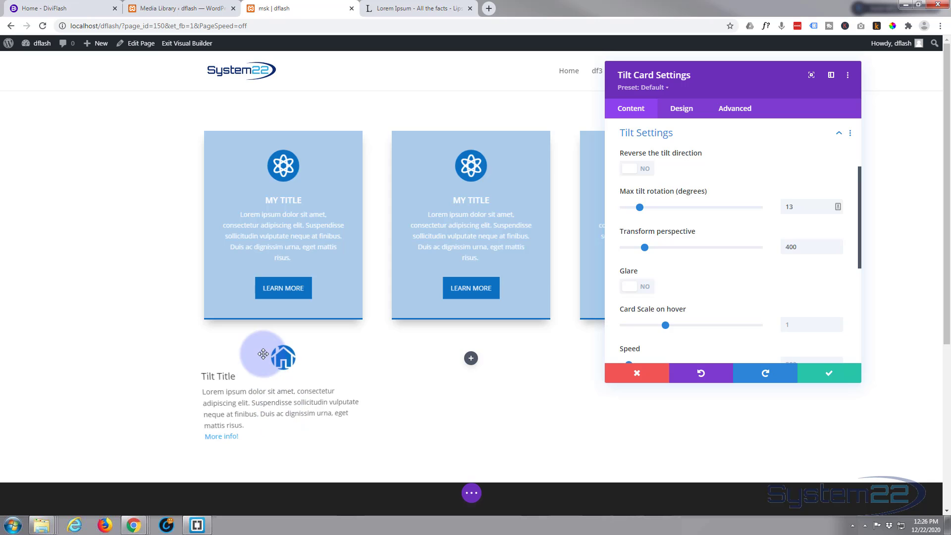
Step: Reverse the card's tilt direction, with a max tilt rotation of 35 degrees and a transform perspective of 1000
left_click_drag(639, 208, 729, 214)
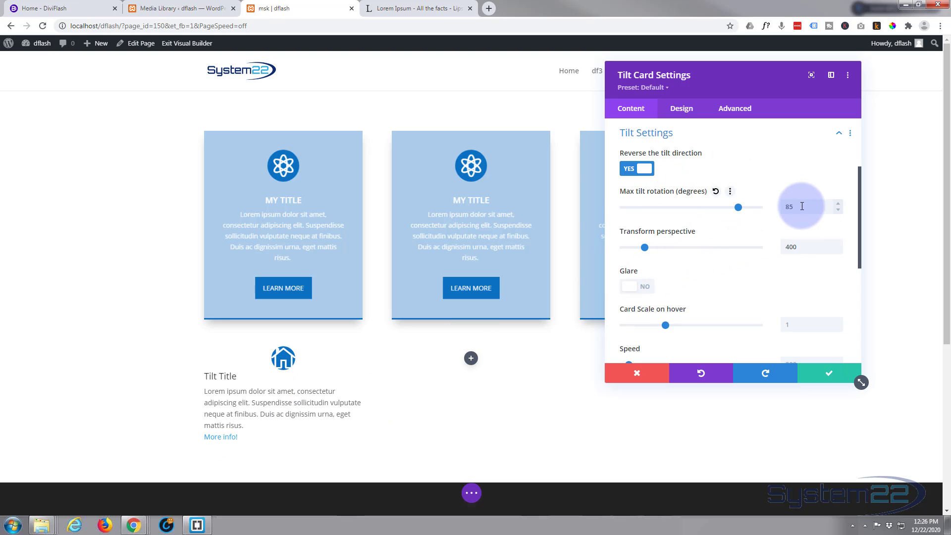
left_click_drag(801, 206, 777, 209)
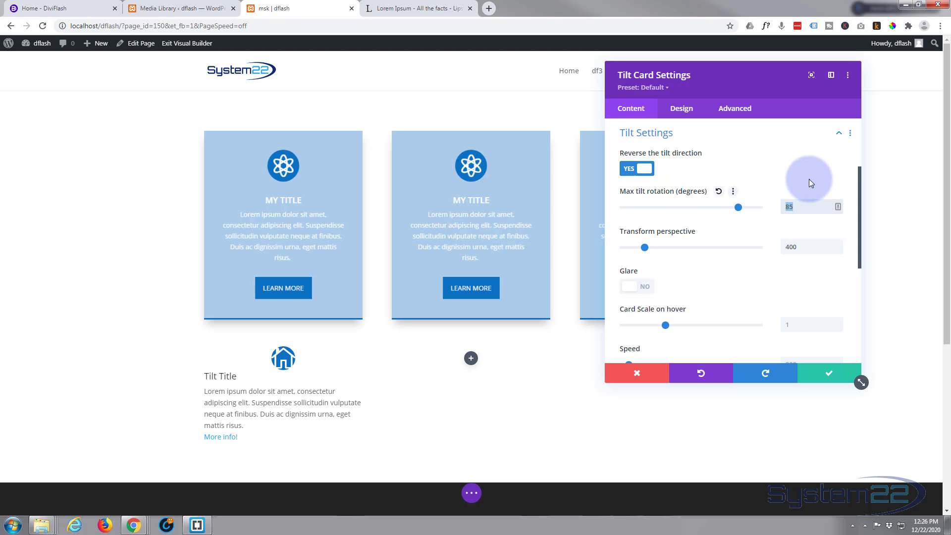
type("35")
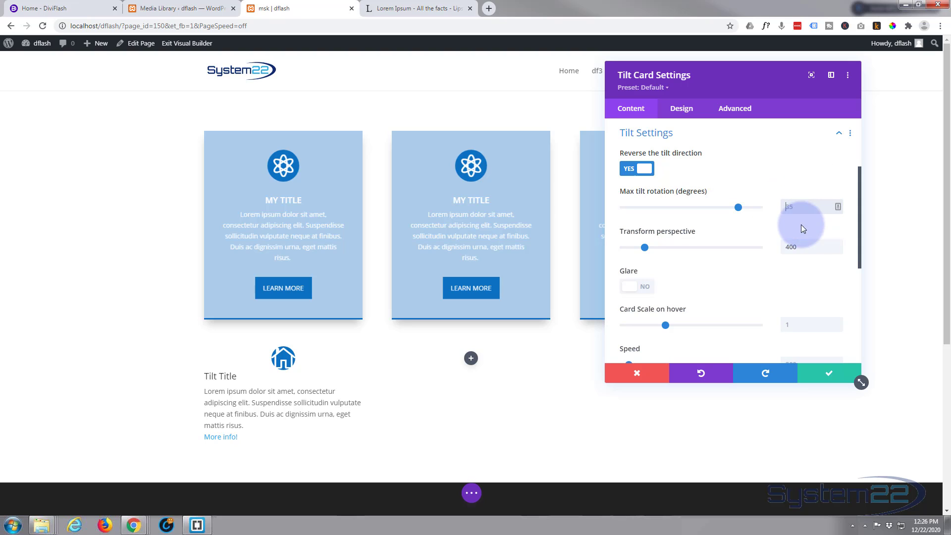
left_click(777, 246)
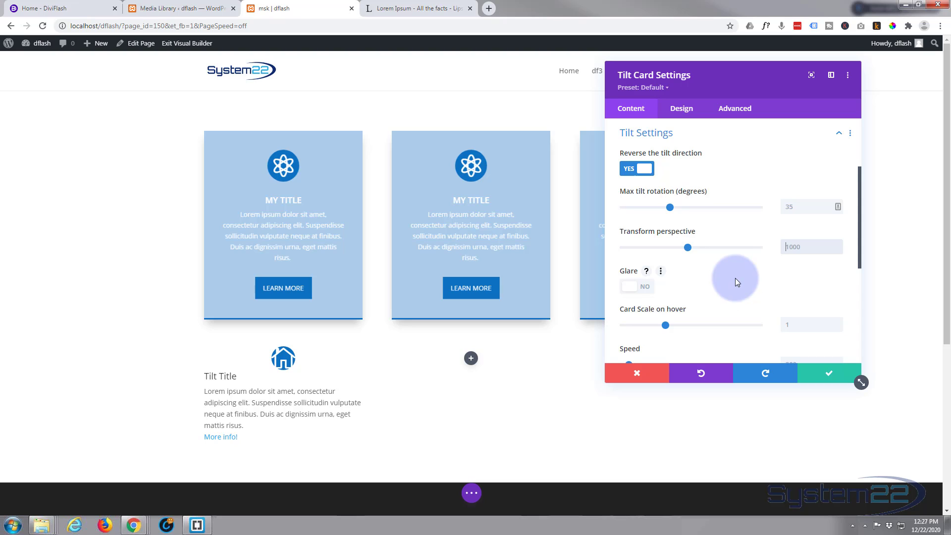
Step: Enable glare on the tilt card and set the tilt speed to 700
left_click(631, 286)
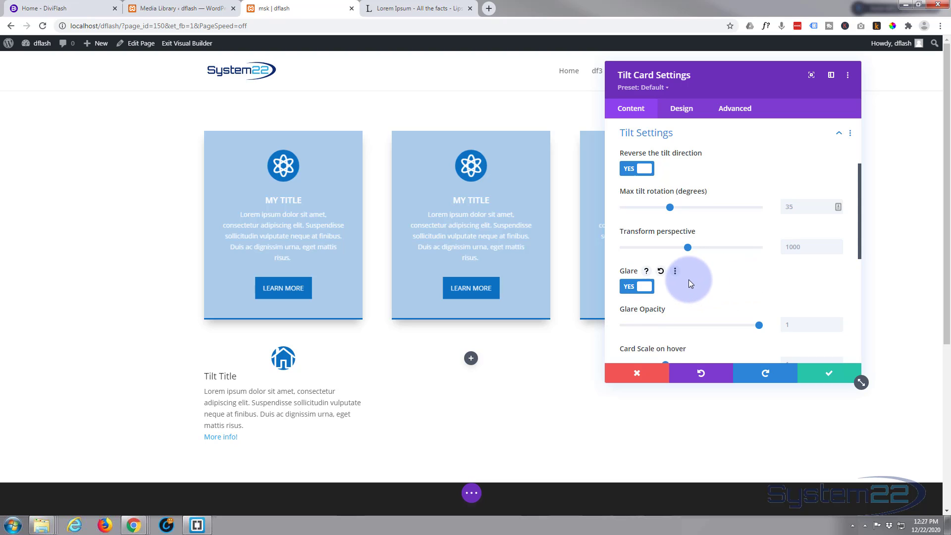
scroll(690, 277, "down", 2)
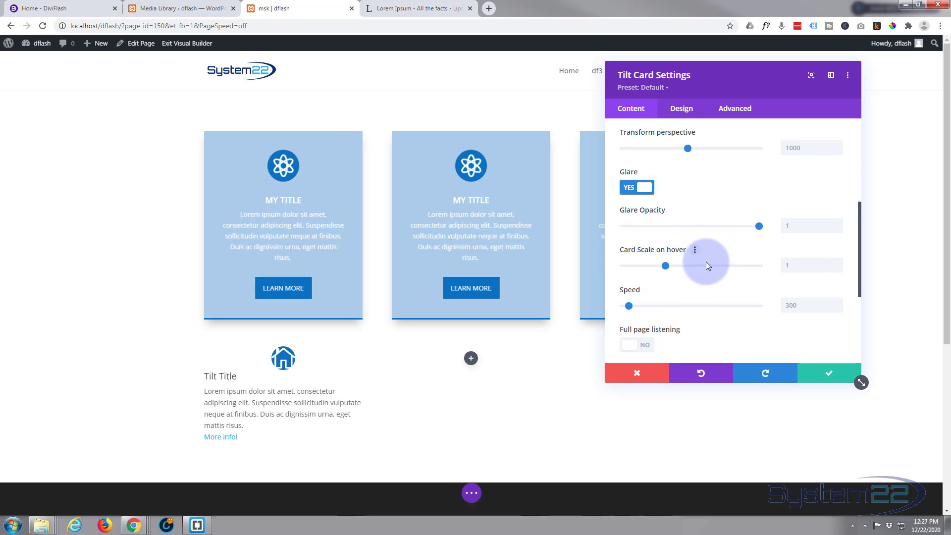
scroll(726, 267, "down", 2)
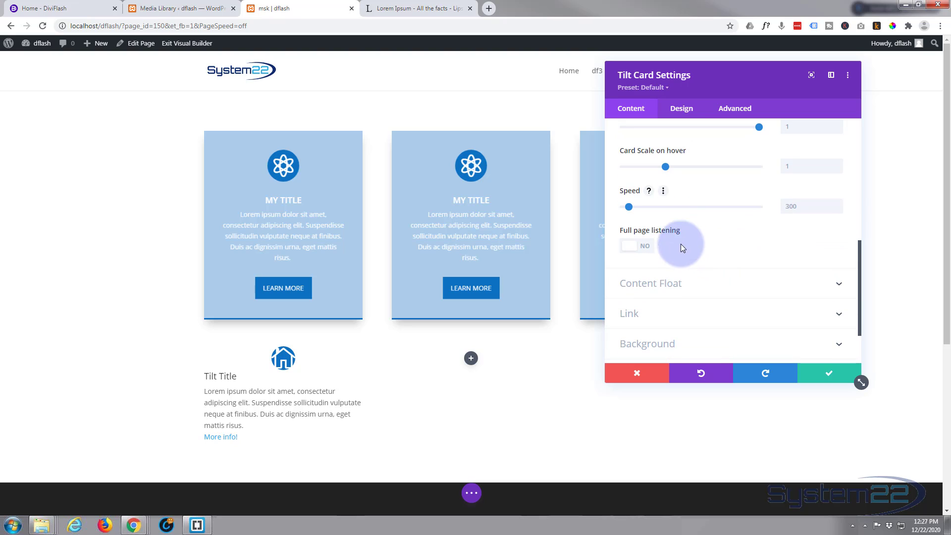
left_click(631, 207)
left_click_drag(636, 206, 645, 207)
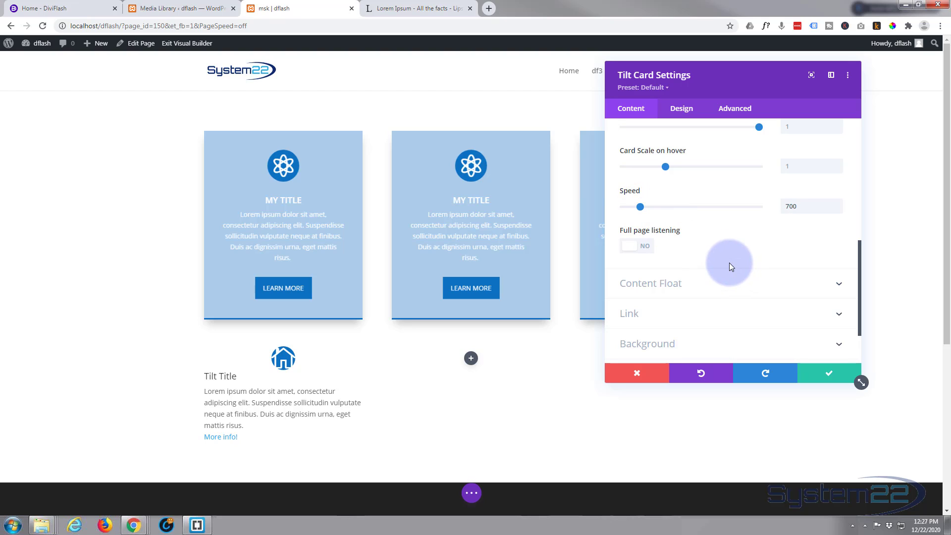
Step: Turn on the content floating effect for the tilt card
scroll(729, 267, "down", 2)
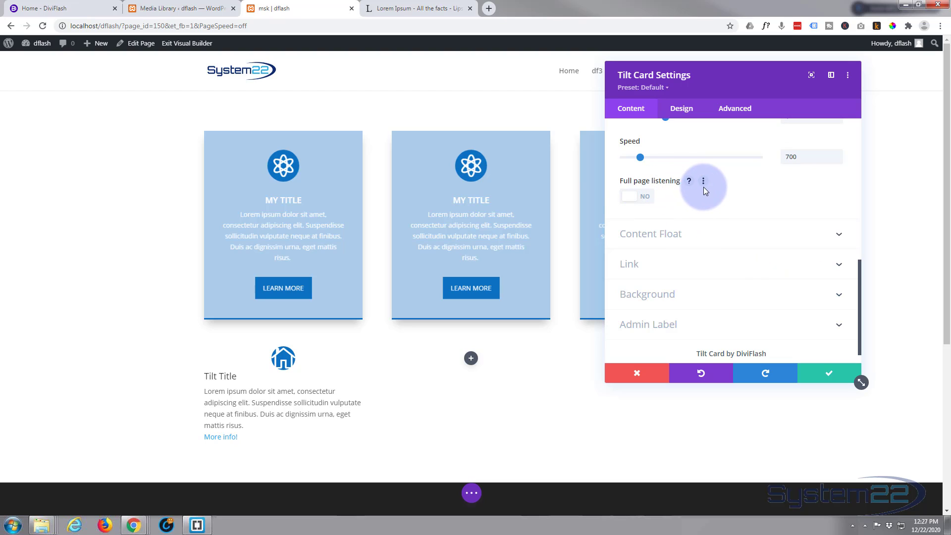
scroll(718, 186, "down", 1)
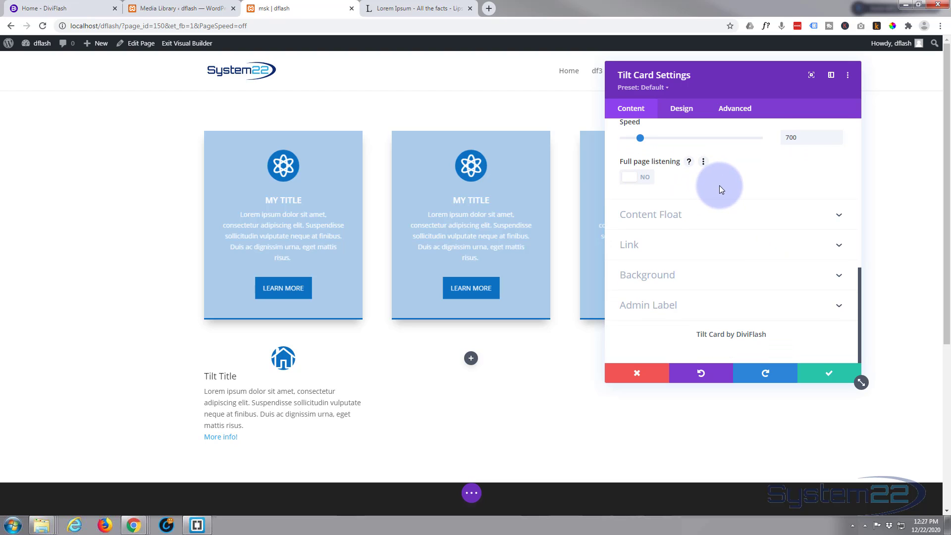
left_click(723, 213)
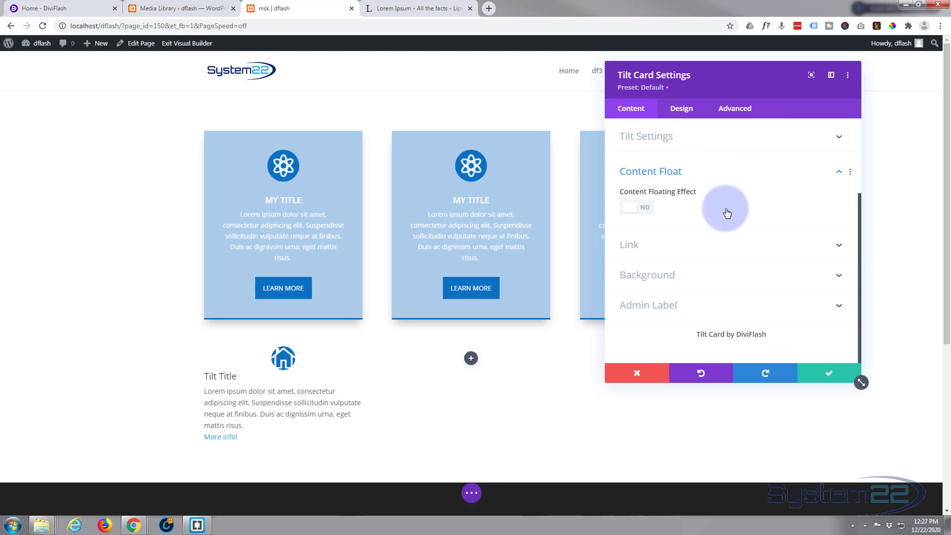
left_click(646, 208)
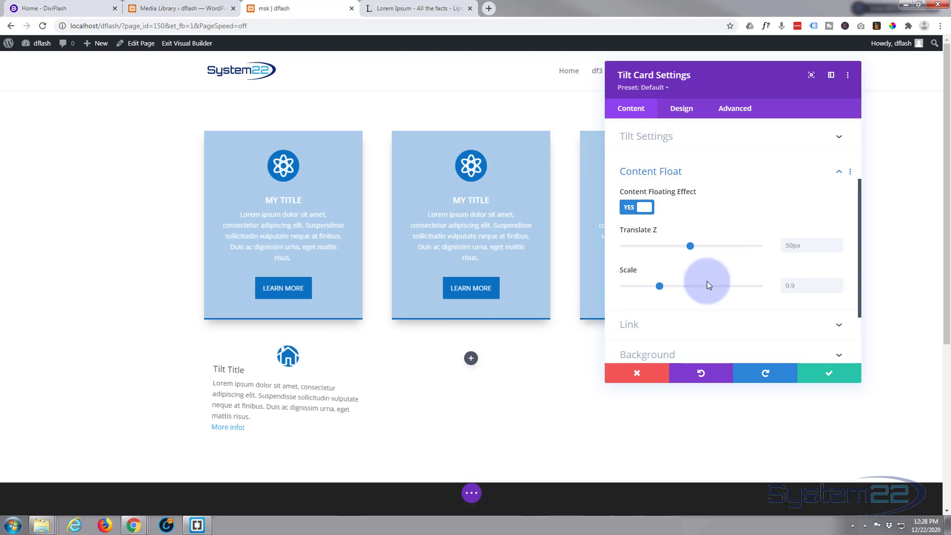
Step: Give the tilt card a blue #0c71c3 background and reduce its opacity to 0.21
scroll(723, 273, "down", 2)
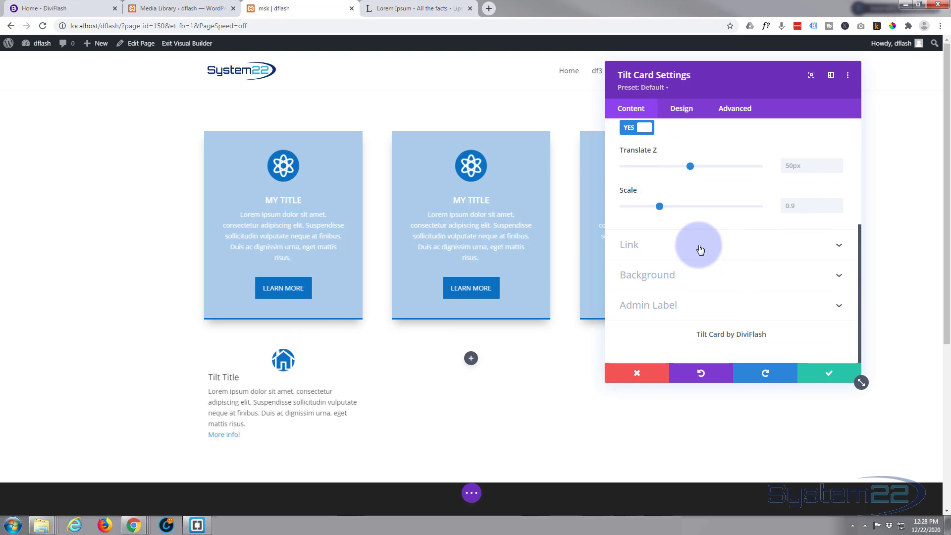
left_click(700, 275)
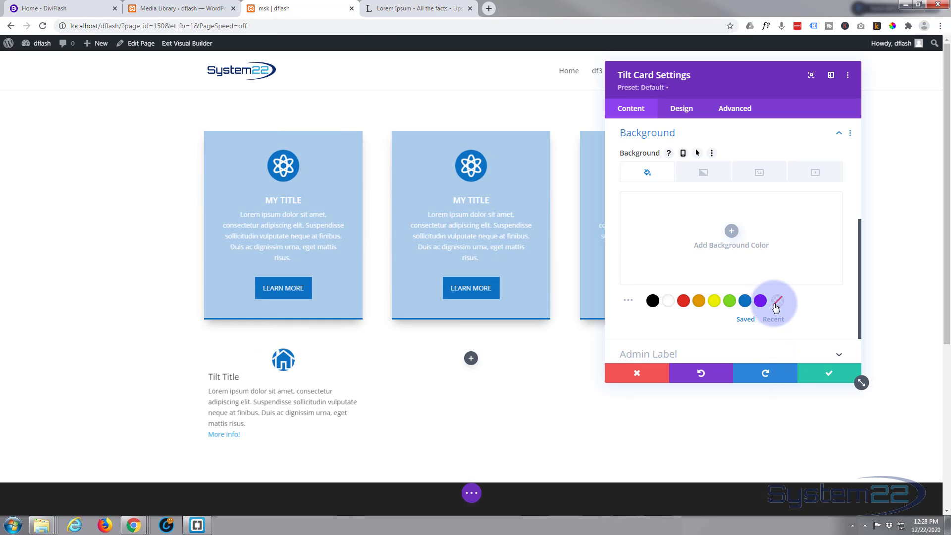
left_click(744, 301)
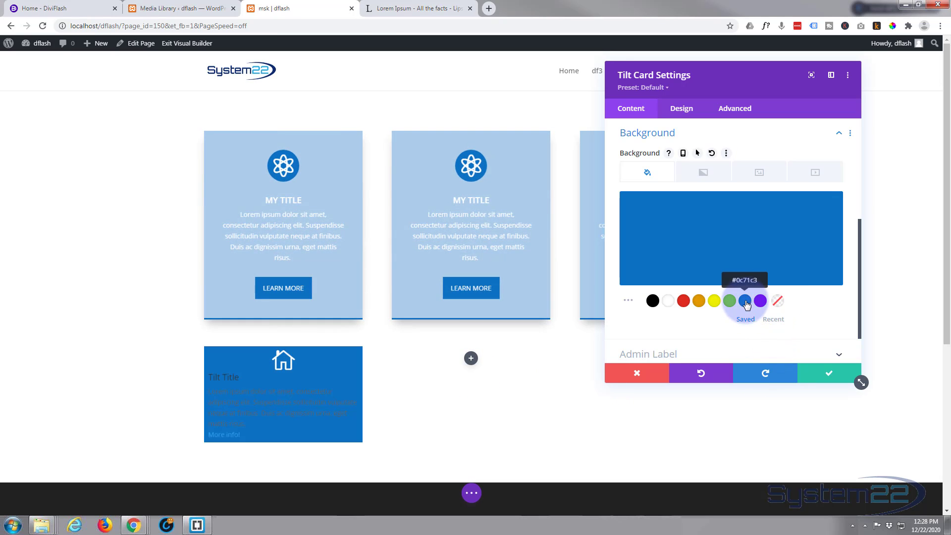
left_click(747, 250)
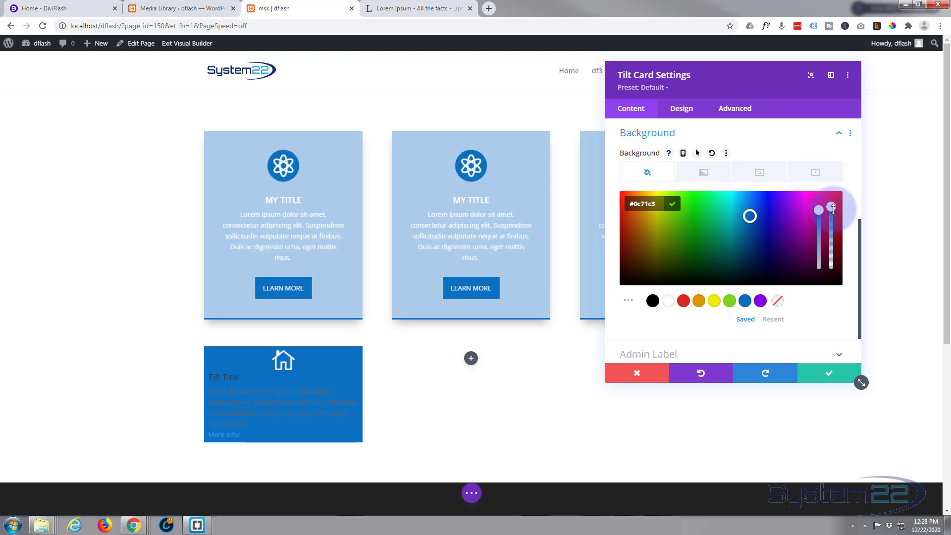
left_click_drag(838, 224, 842, 263)
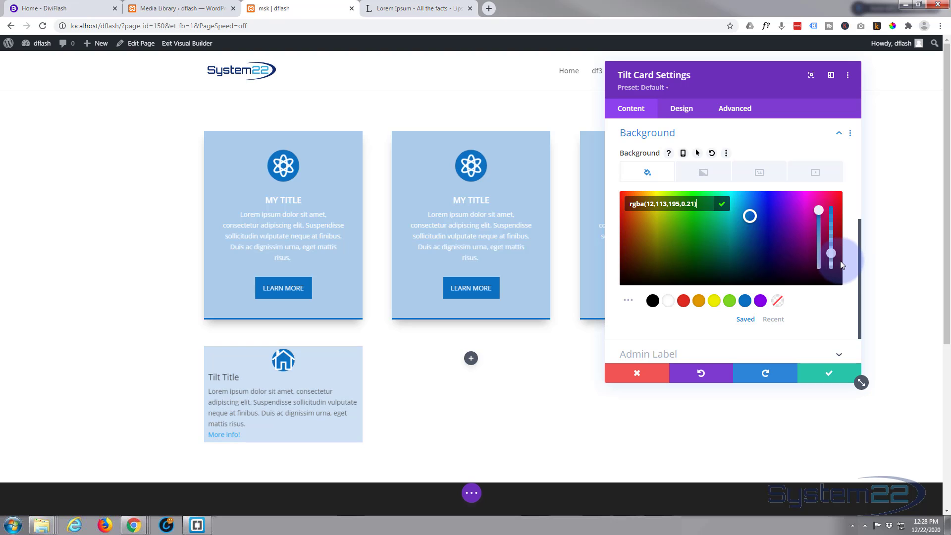
scroll(735, 324, "down", 1)
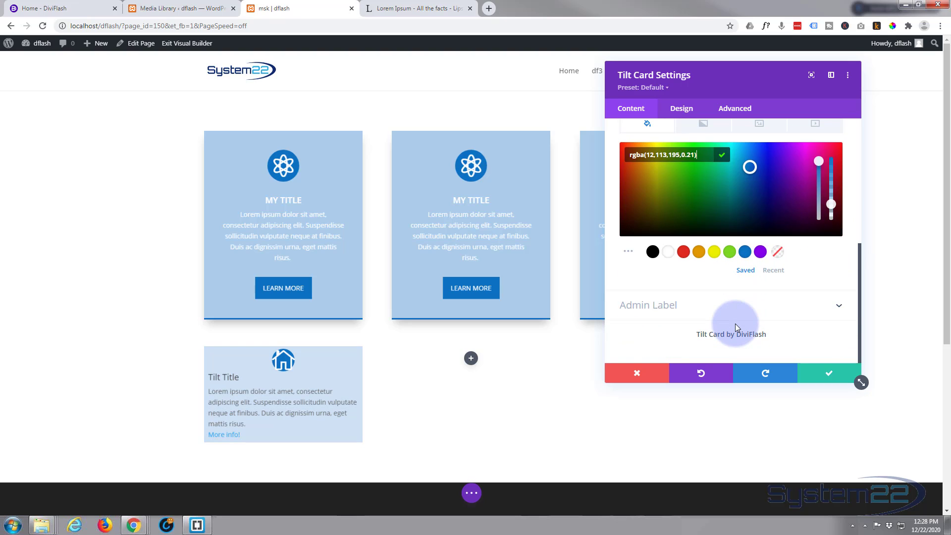
Step: Review the tilt card's image style options, including alignment, rounded corners, border and box shadow
left_click(679, 114)
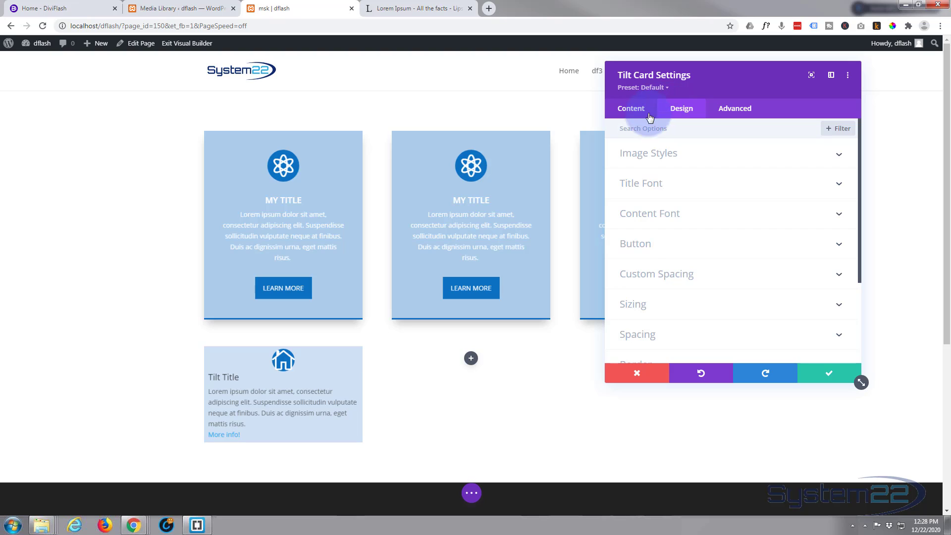
left_click(735, 160)
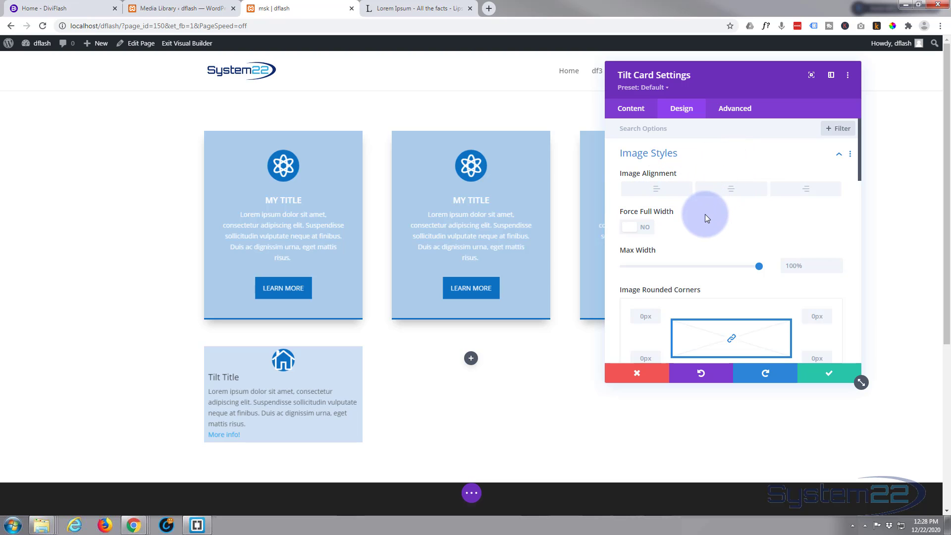
scroll(674, 208, "down", 1)
scroll(639, 250, "down", 1)
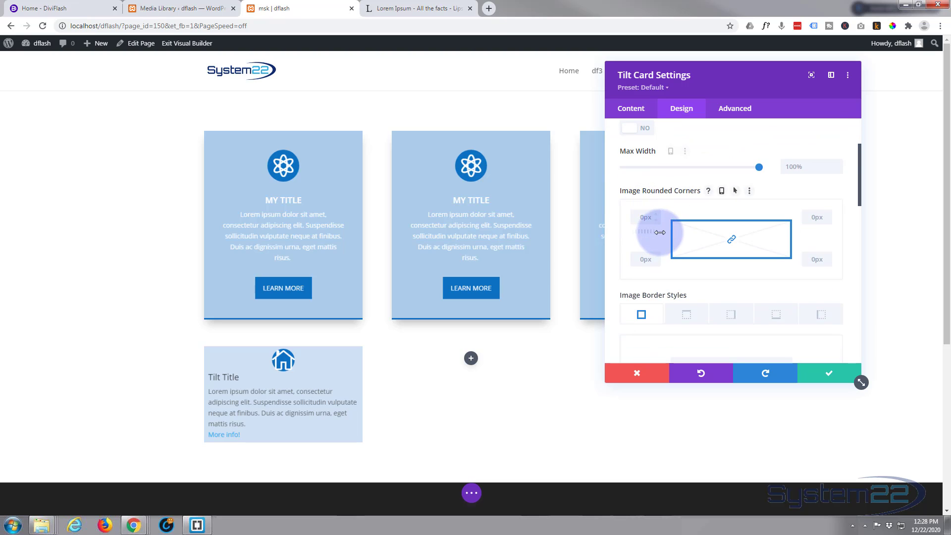
scroll(660, 229, "down", 3)
scroll(661, 226, "down", 2)
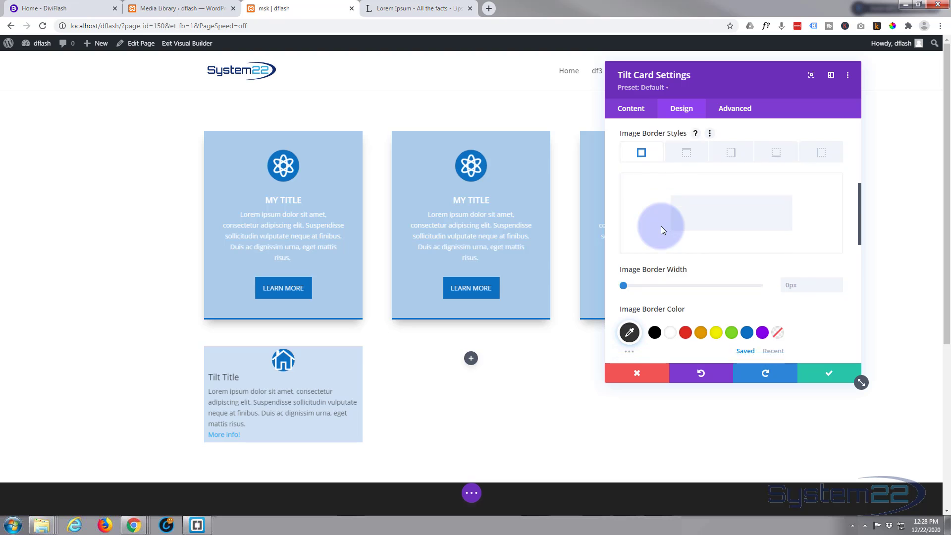
scroll(660, 225, "down", 4)
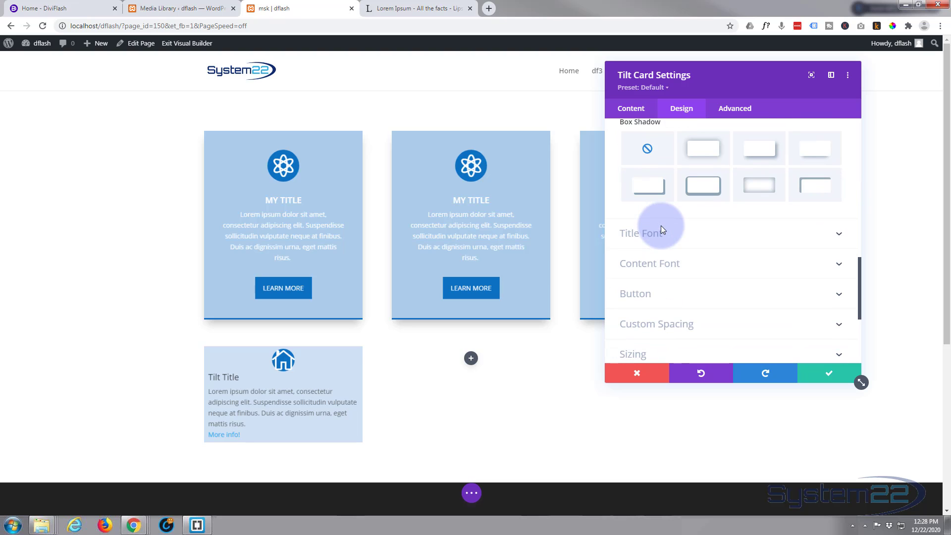
Step: Style the tilt card's title as bold, uppercase, centred and white
left_click(704, 235)
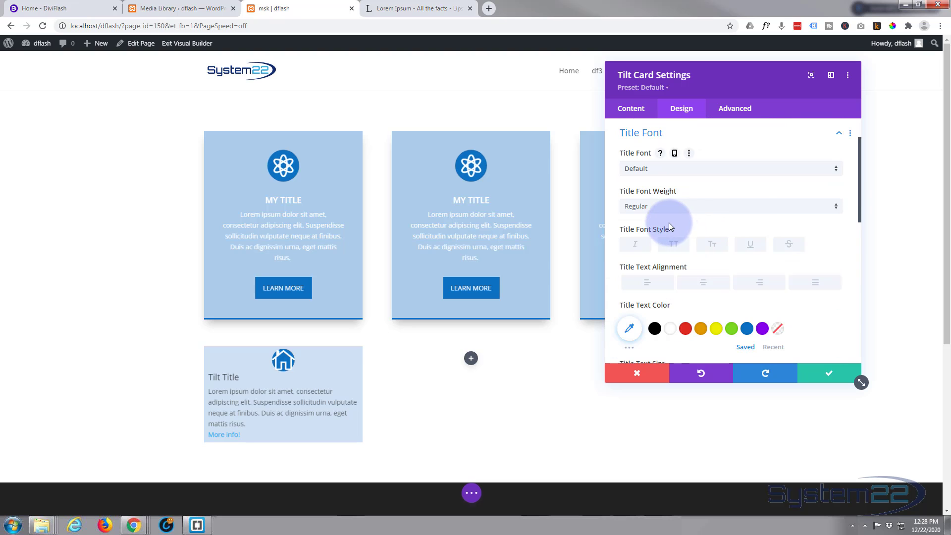
left_click(659, 207)
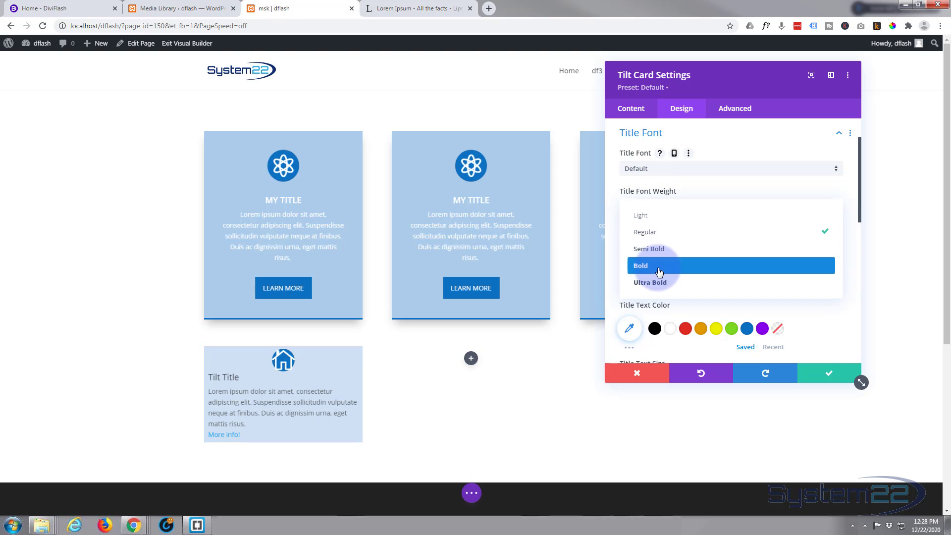
left_click(660, 271)
left_click(673, 245)
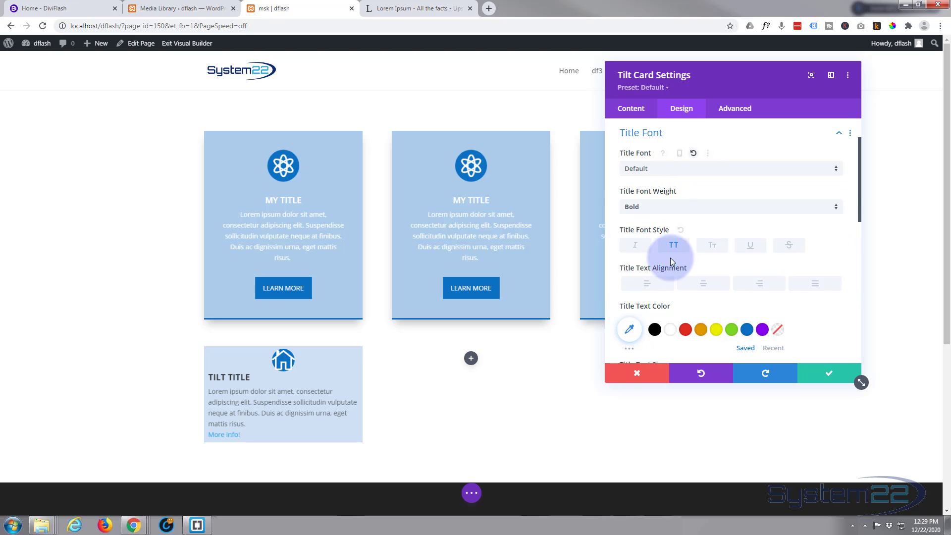
left_click(706, 287)
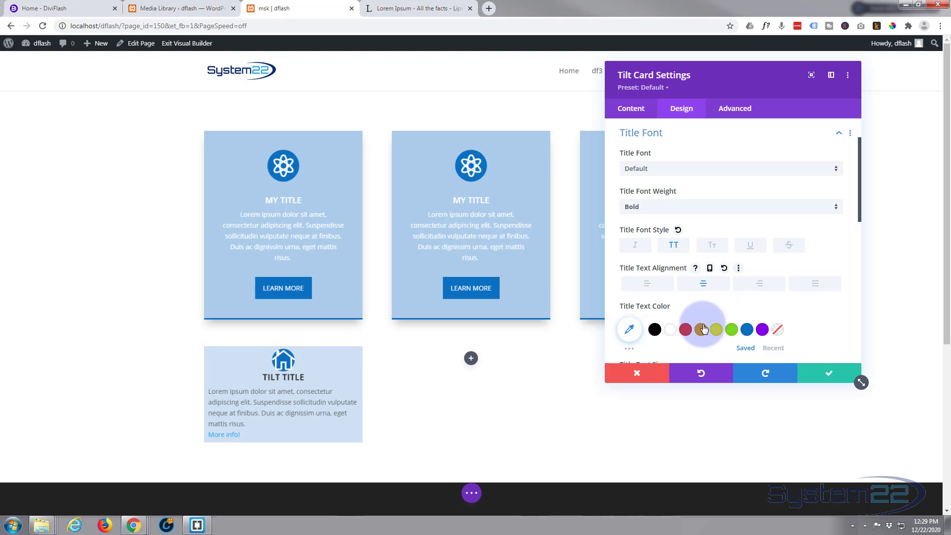
left_click(672, 329)
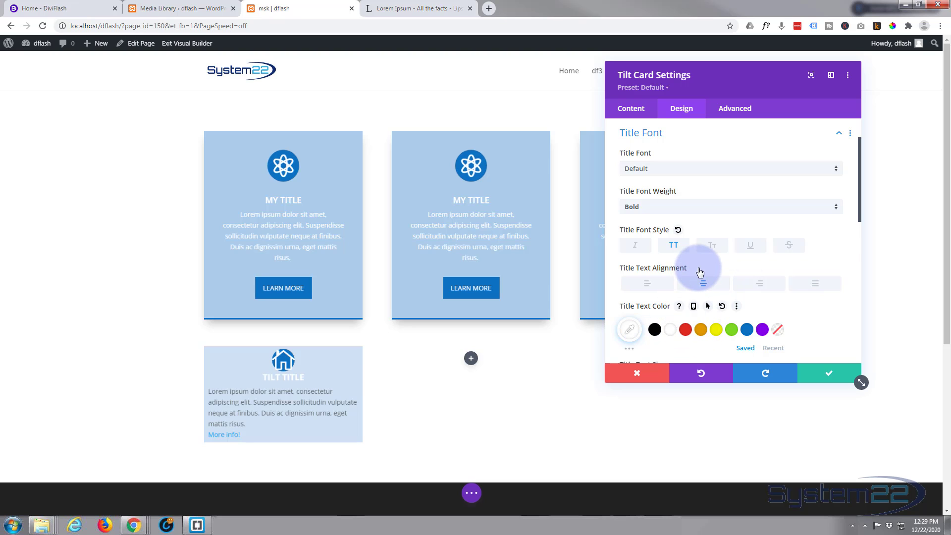
Step: Style the tilt card's content text in the default font, coloured white and centred
scroll(698, 272, "down", 2)
scroll(699, 272, "down", 1)
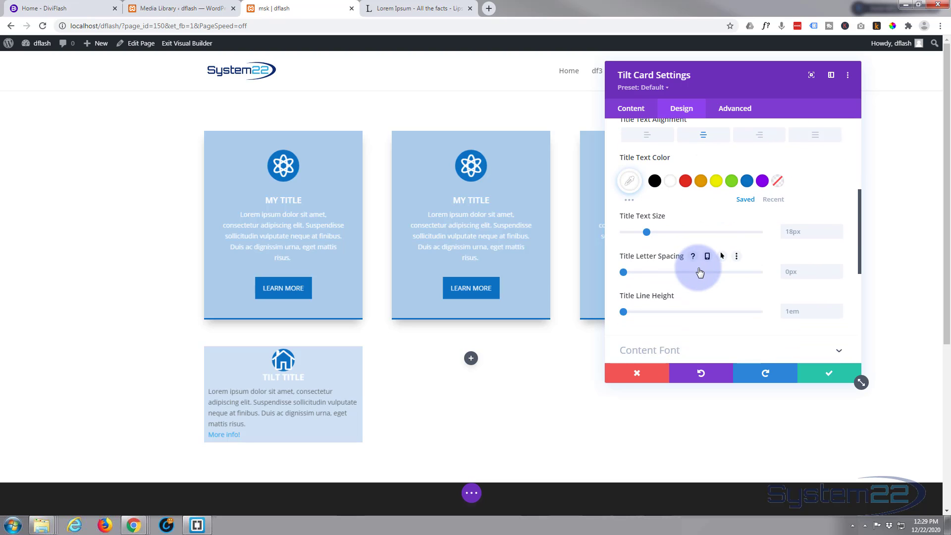
scroll(699, 272, "down", 2)
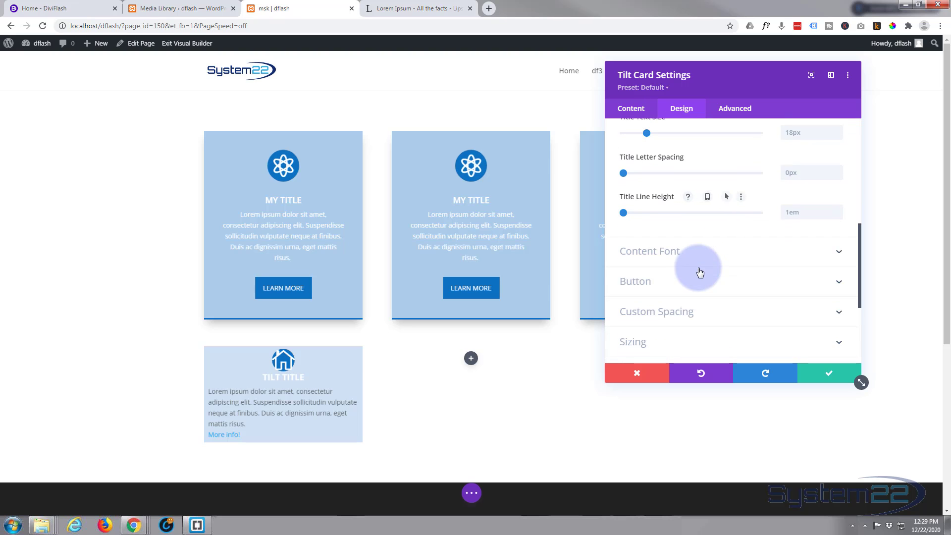
scroll(698, 271, "down", 1)
left_click(715, 203)
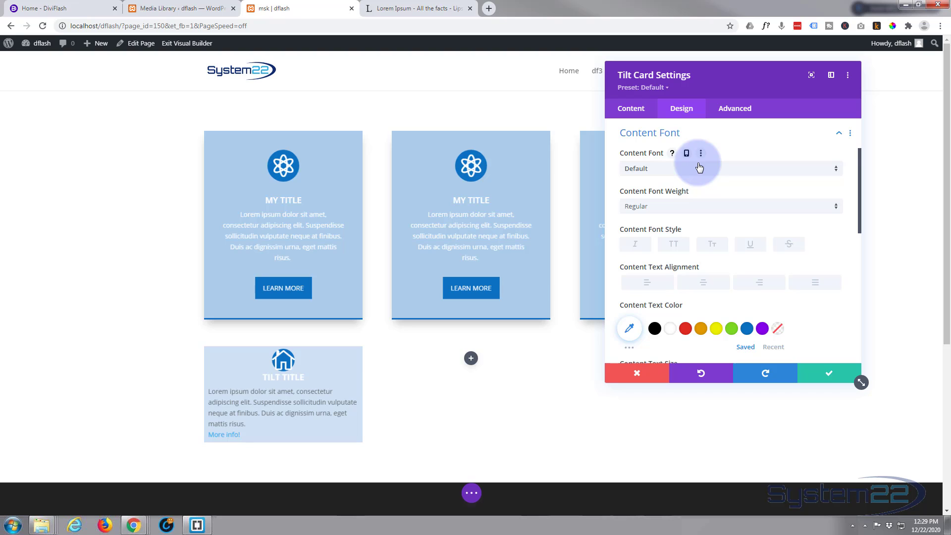
left_click(699, 168)
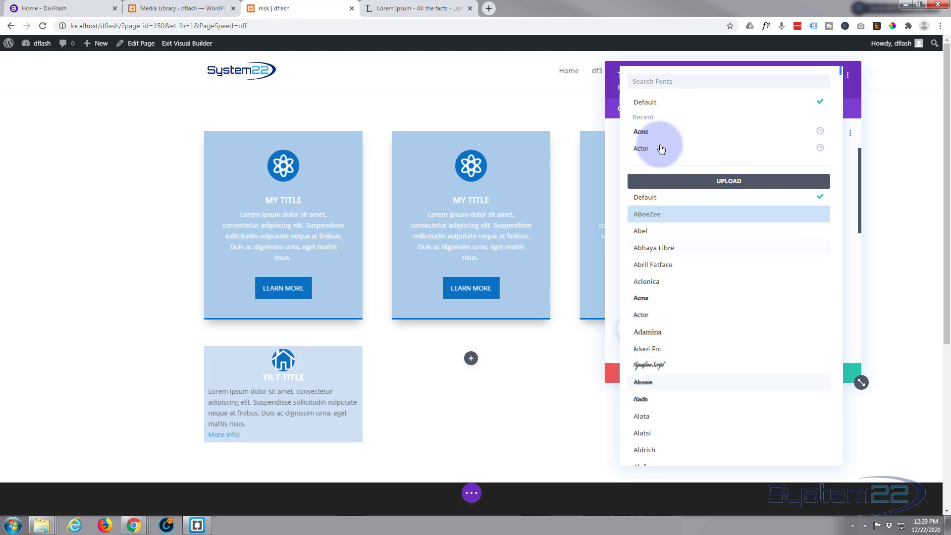
left_click(650, 103)
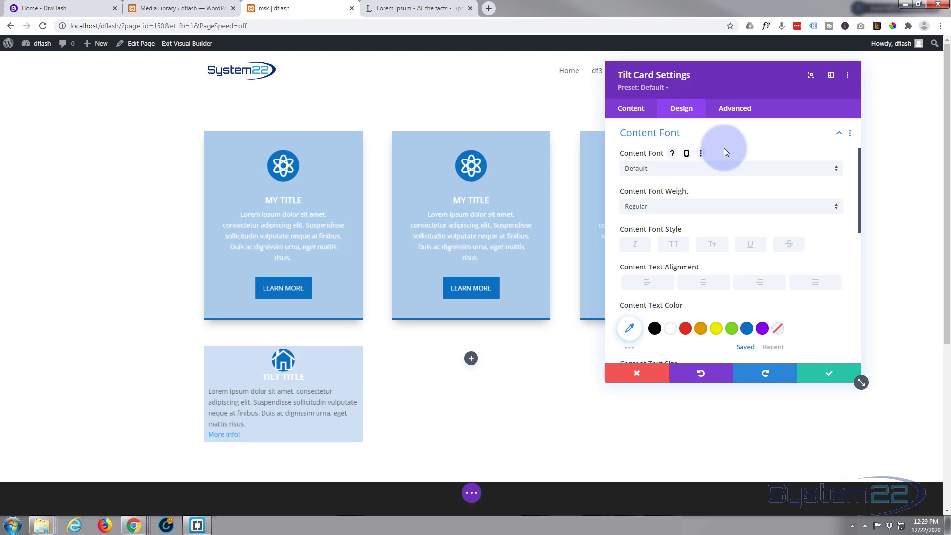
left_click(669, 328)
left_click(703, 284)
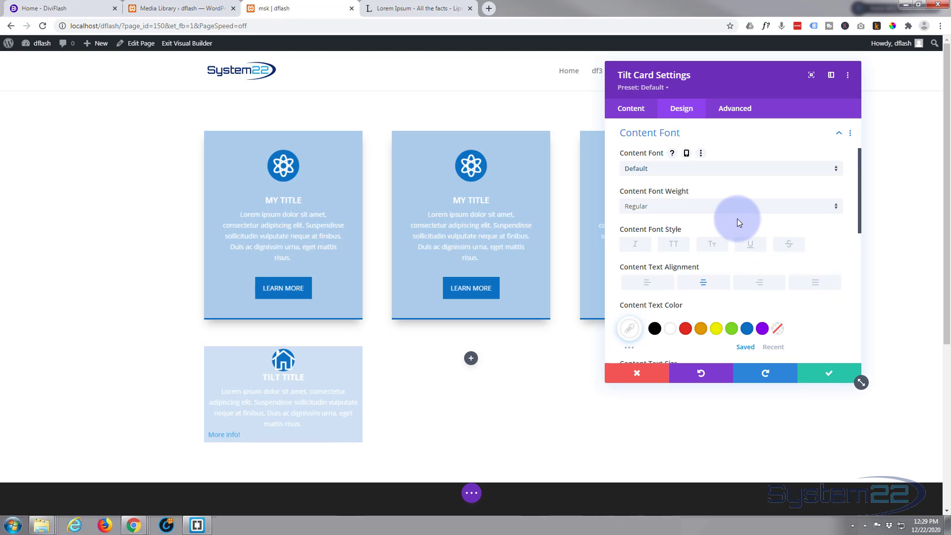
Step: Give the tilt card's button a blue #0c71c3 background
scroll(737, 218, "down", 1)
scroll(738, 220, "down", 1)
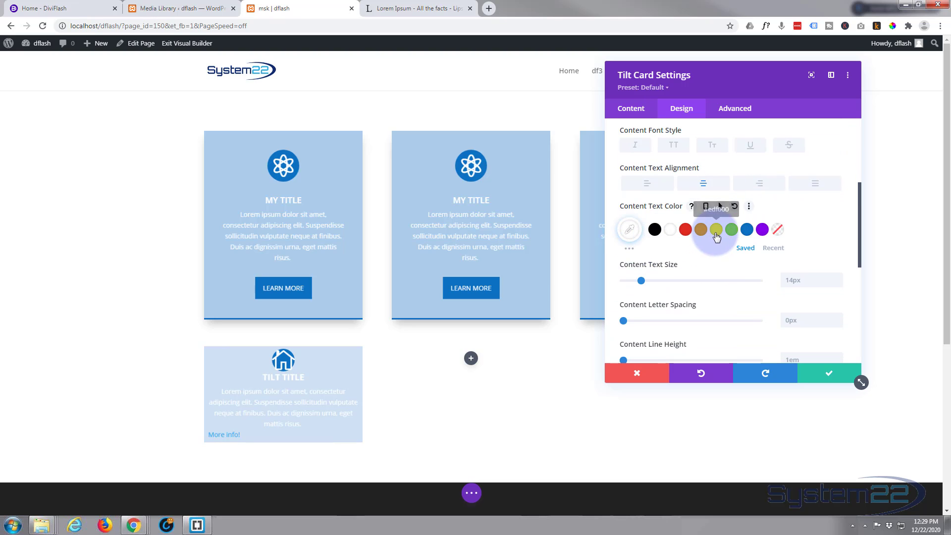
scroll(723, 218, "down", 1)
scroll(716, 237, "down", 3)
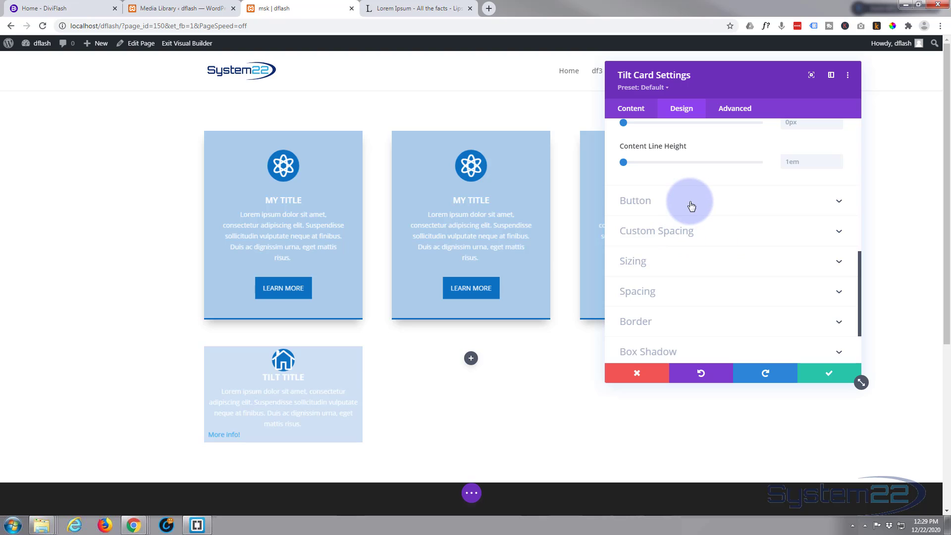
left_click(689, 202)
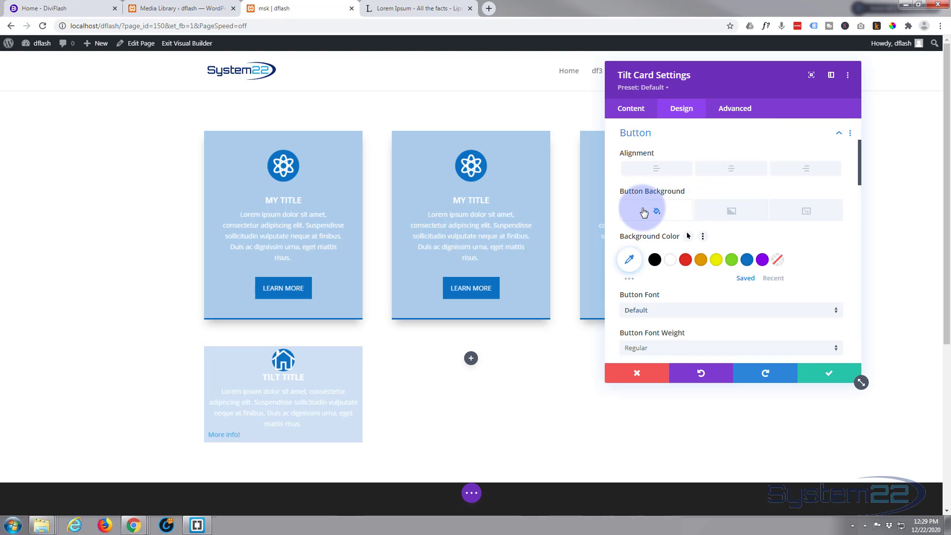
left_click(747, 261)
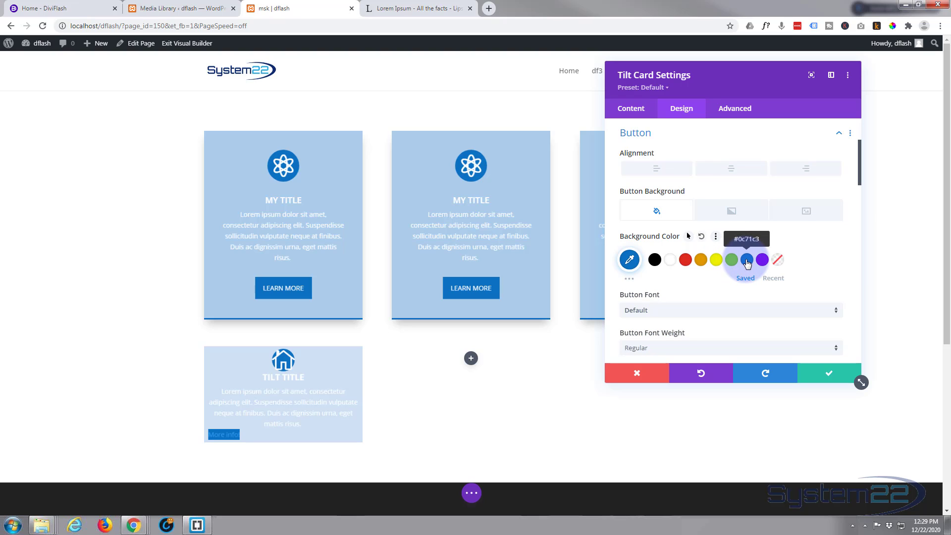
Step: Make the tilt card's button text white #ffffff and uppercase, and review its text size, spacing and rounded corner options
scroll(708, 266, "down", 1)
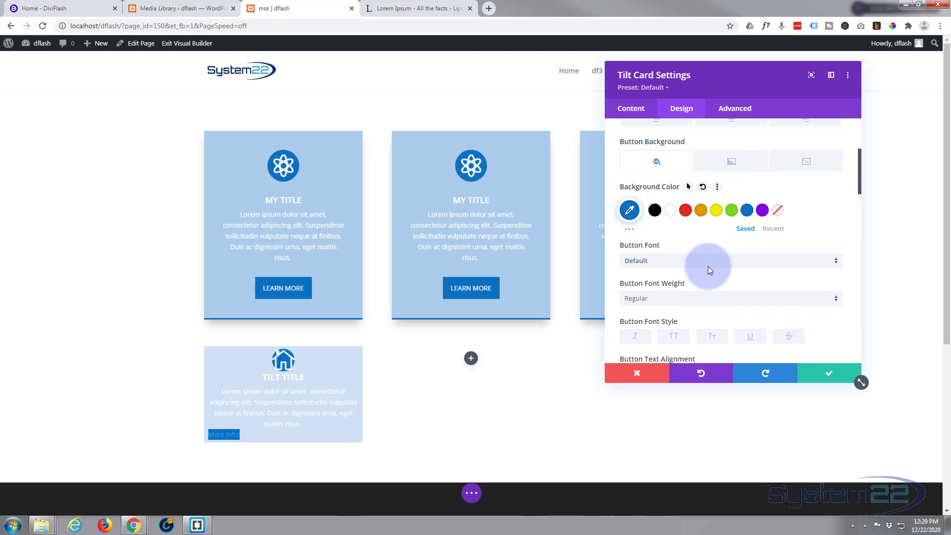
scroll(708, 266, "down", 1)
scroll(708, 267, "down", 1)
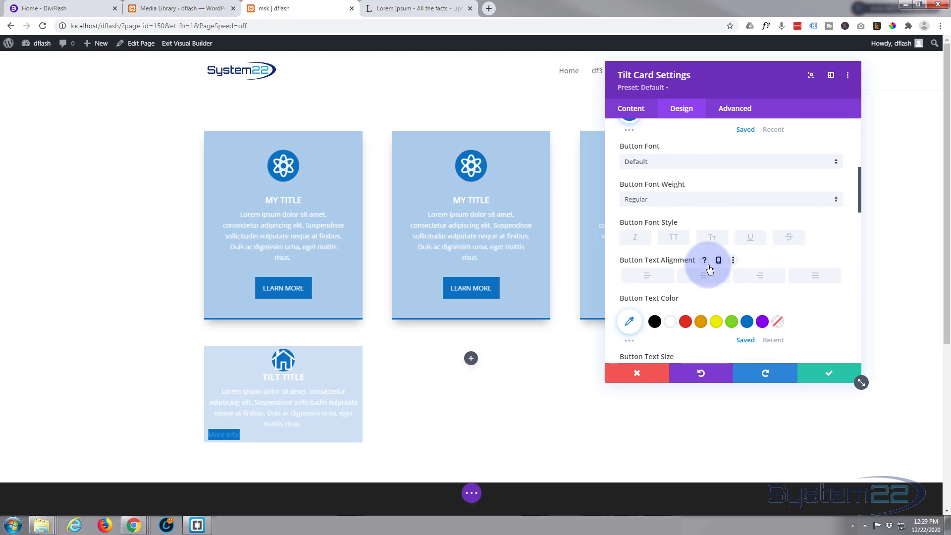
left_click(670, 322)
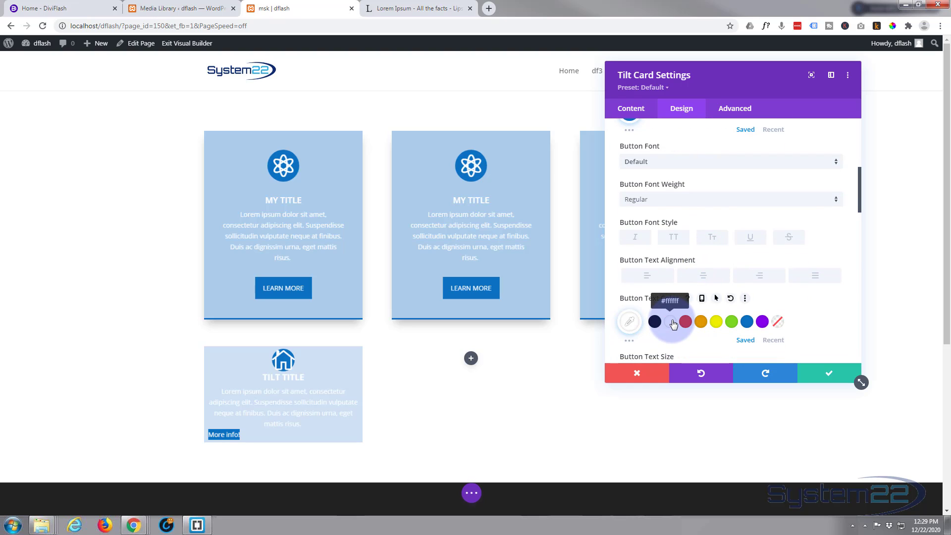
left_click(674, 238)
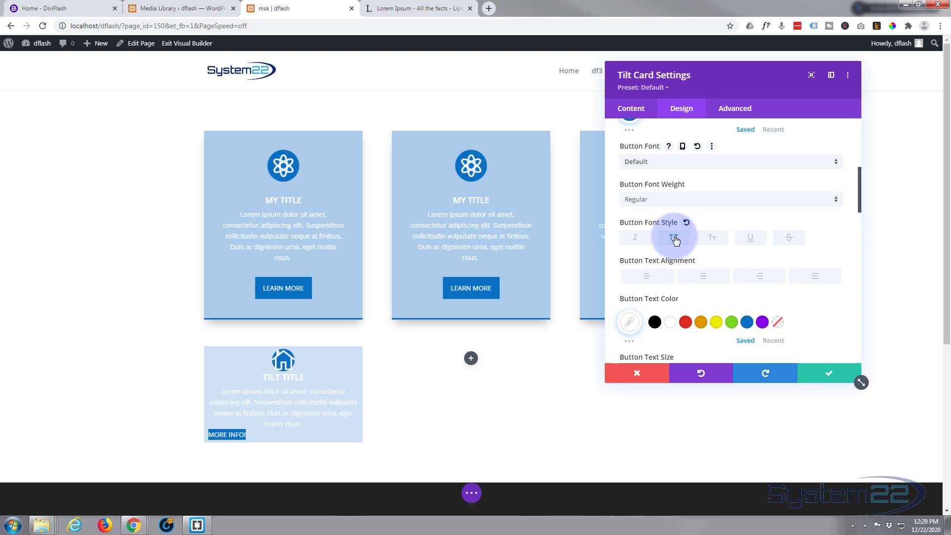
left_click(700, 269)
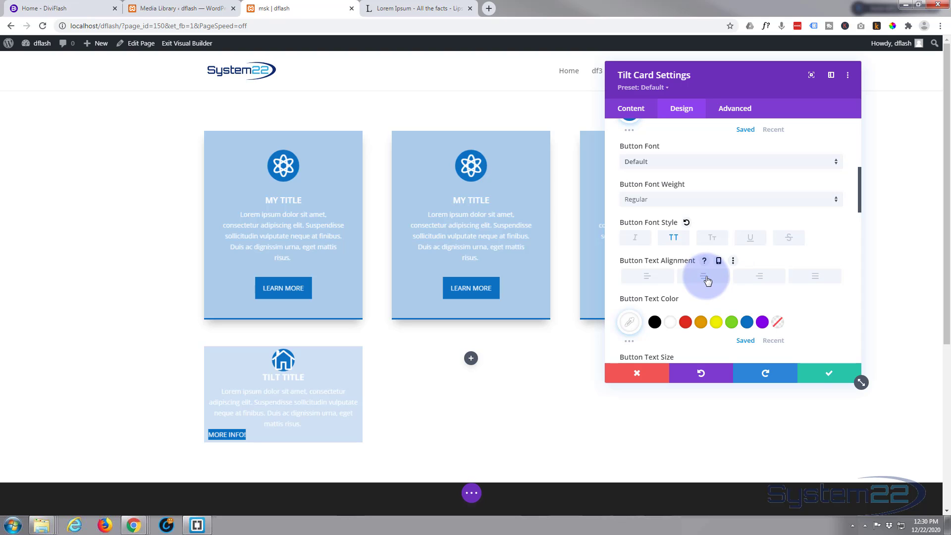
scroll(707, 280, "down", 2)
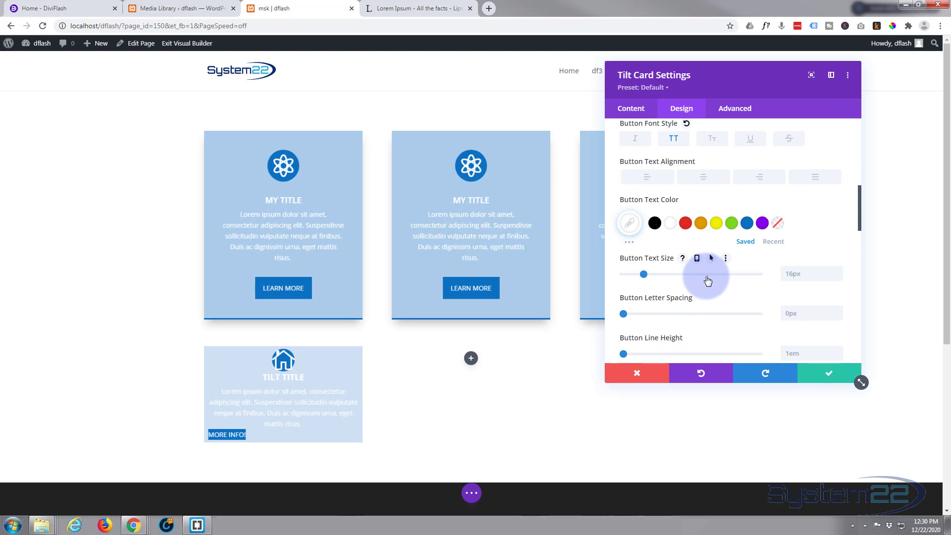
scroll(705, 276, "down", 3)
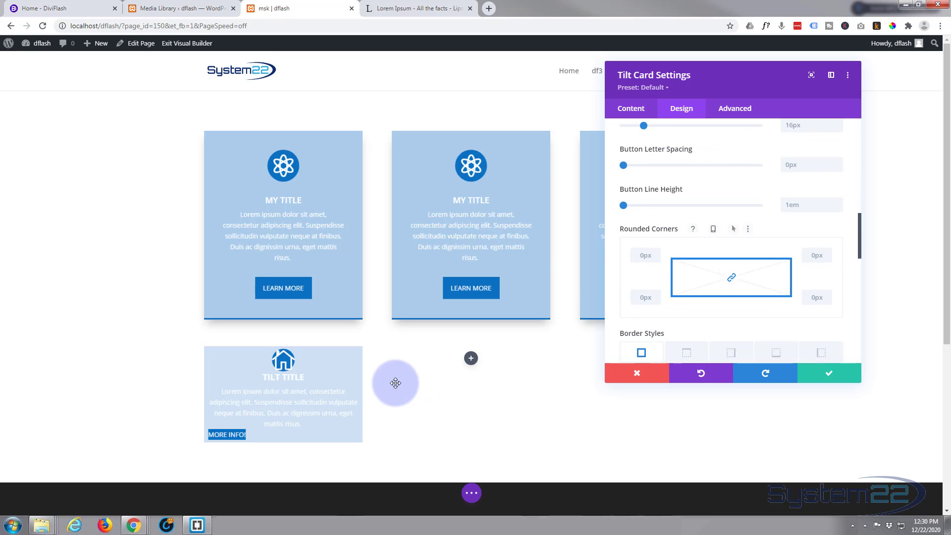
Step: Raise the opacity of the tilt card's blue background to 0.42
left_click(633, 113)
scroll(653, 303, "down", 4)
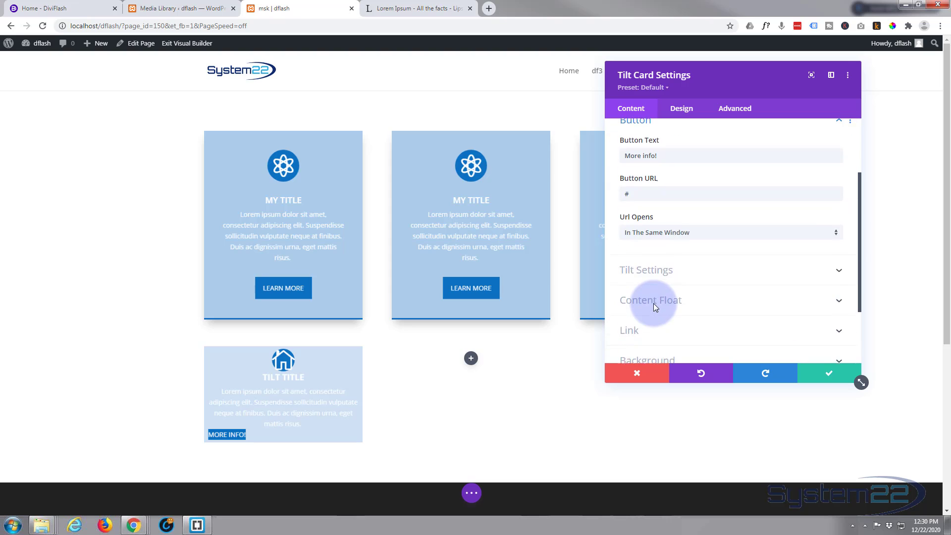
left_click(691, 273)
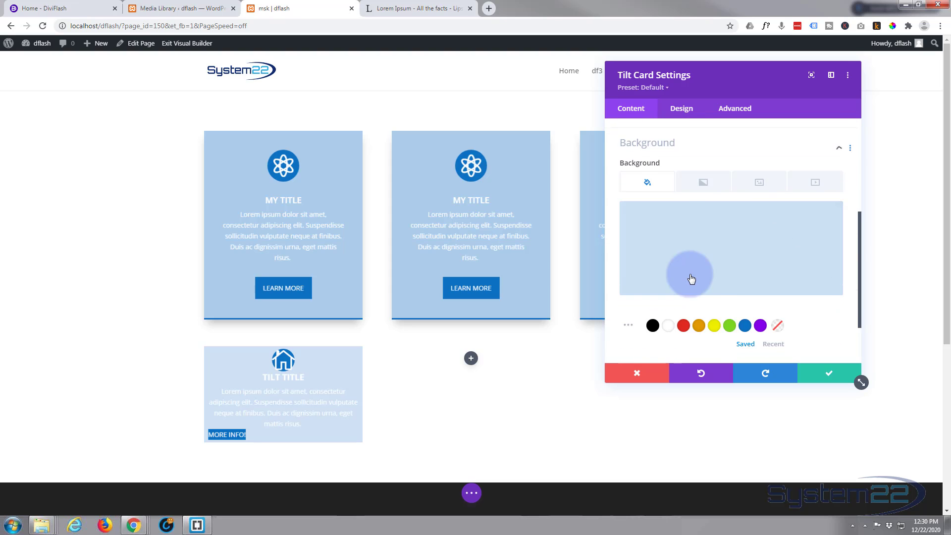
left_click(747, 255)
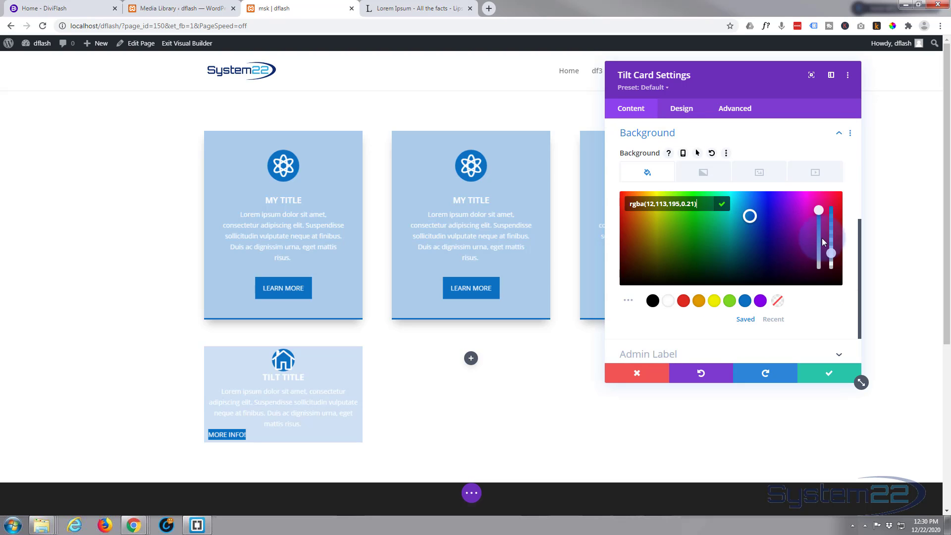
left_click_drag(832, 251, 832, 245)
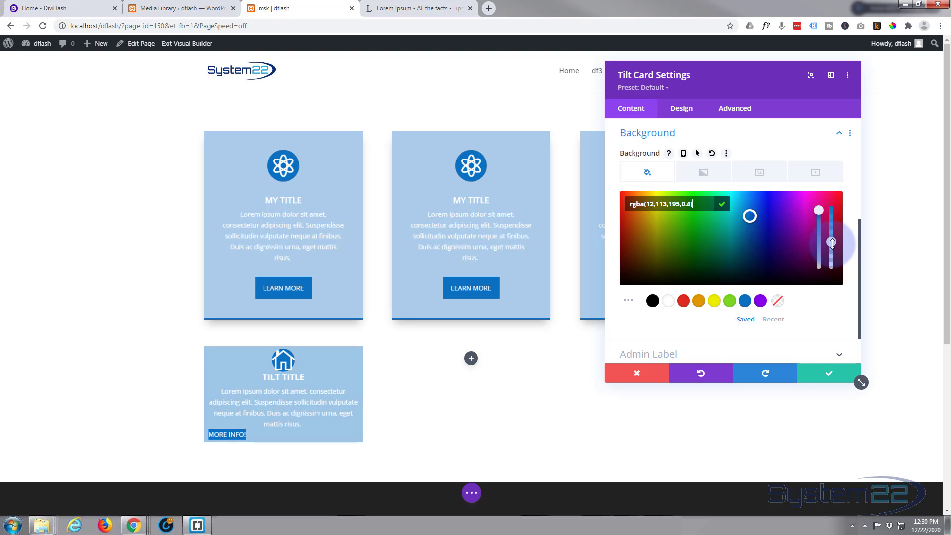
left_click_drag(832, 243, 829, 241)
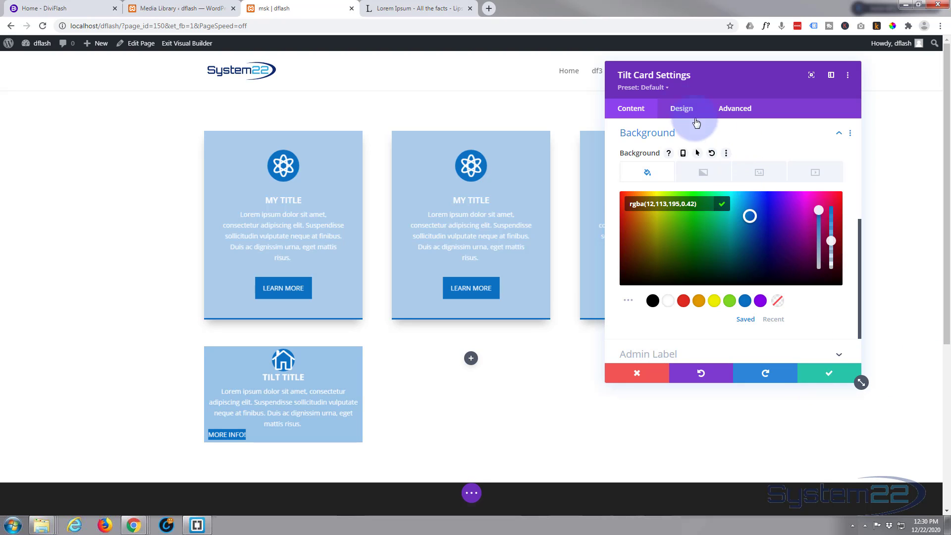
Step: Set the tilt card's wrapper padding to 30px on all four sides, linking top with bottom and left with right
left_click(680, 108)
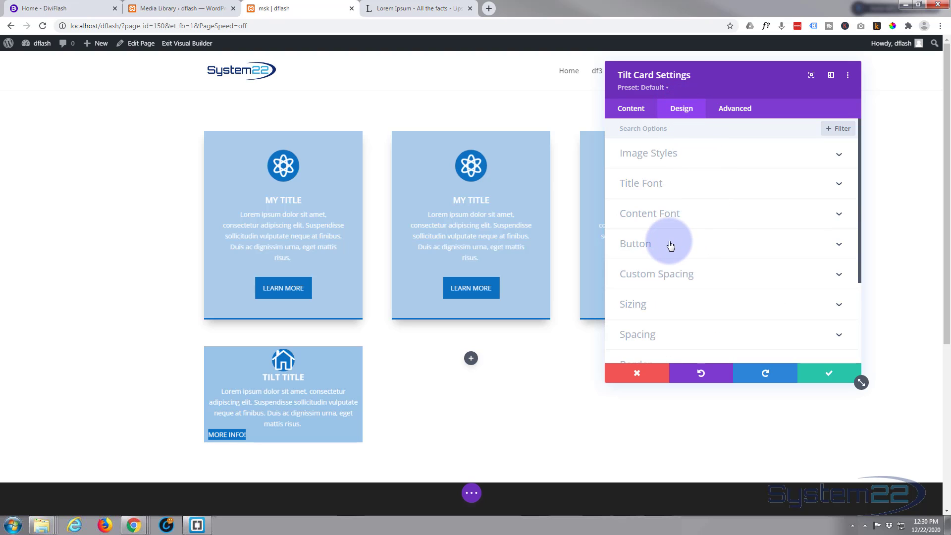
left_click(738, 274)
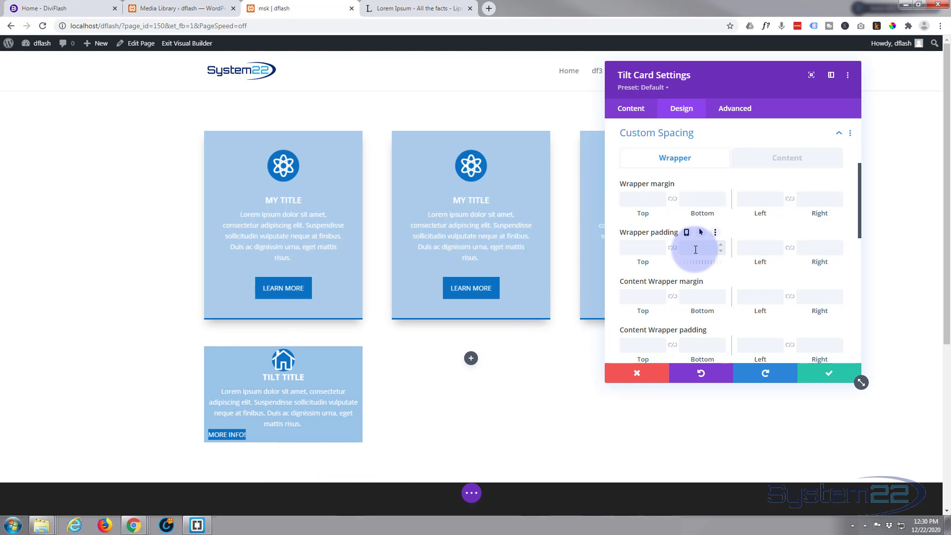
left_click(634, 248)
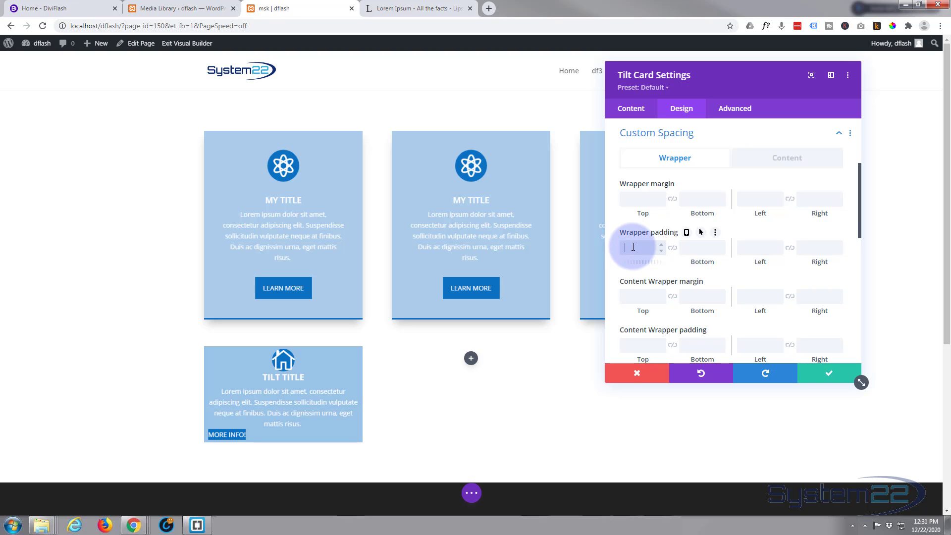
type("30px")
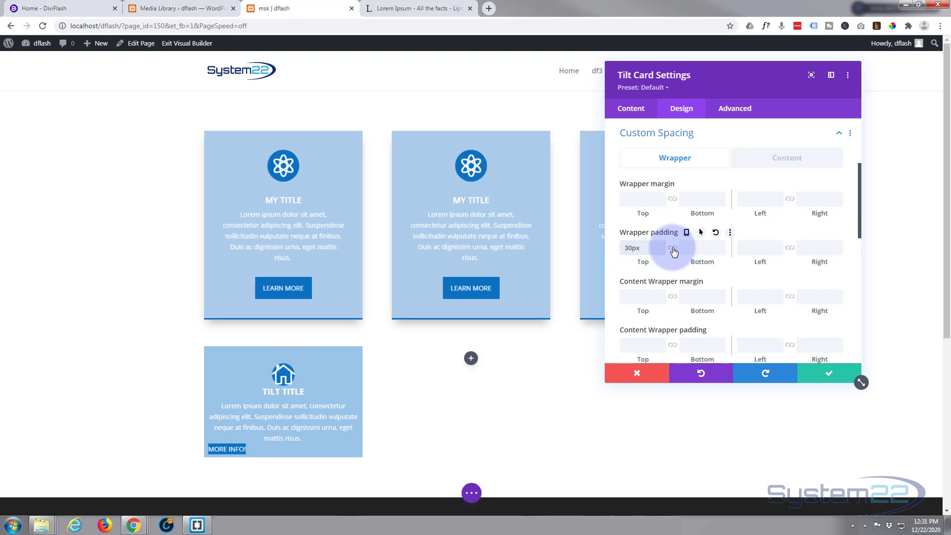
left_click(672, 248)
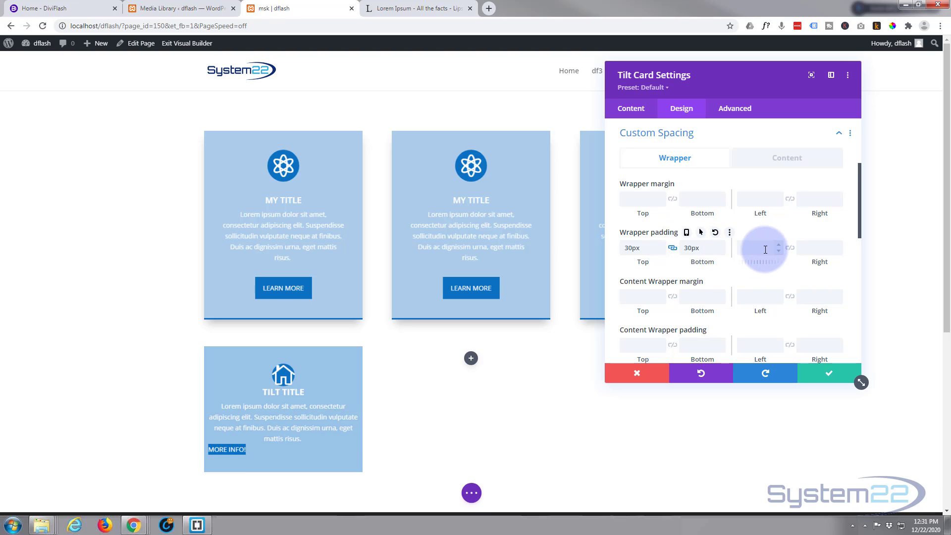
type("30px")
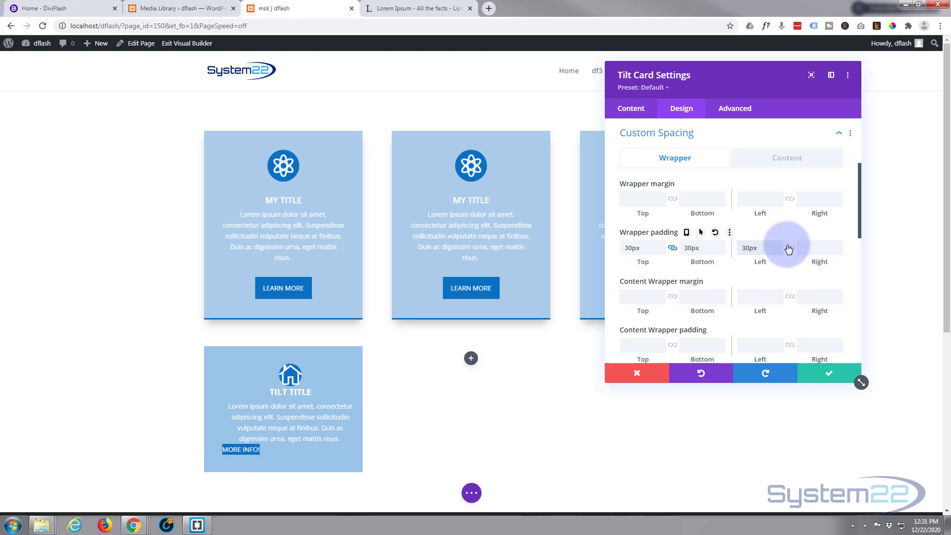
left_click(789, 247)
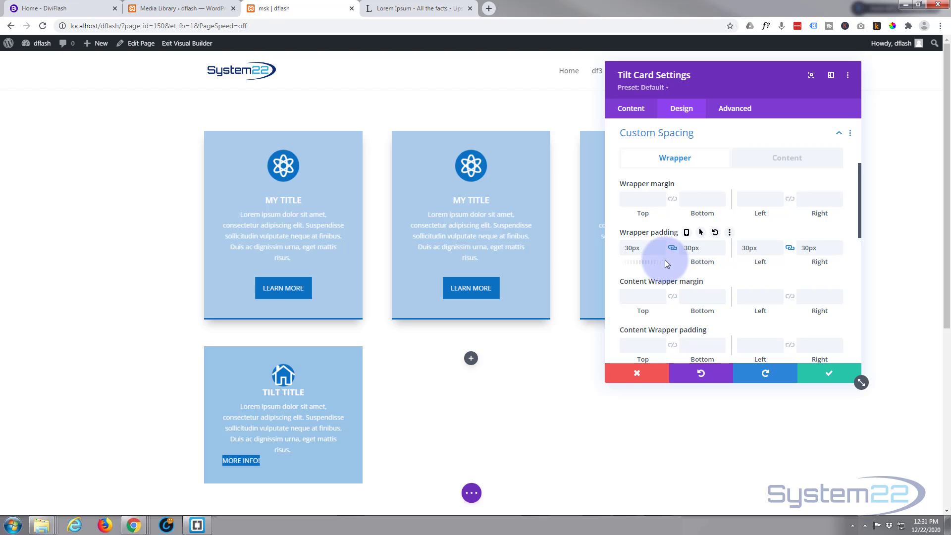
Step: Set the tilt card's icon padding to 10px on all four sides, linking top with bottom and left with right
scroll(666, 260, "down", 2)
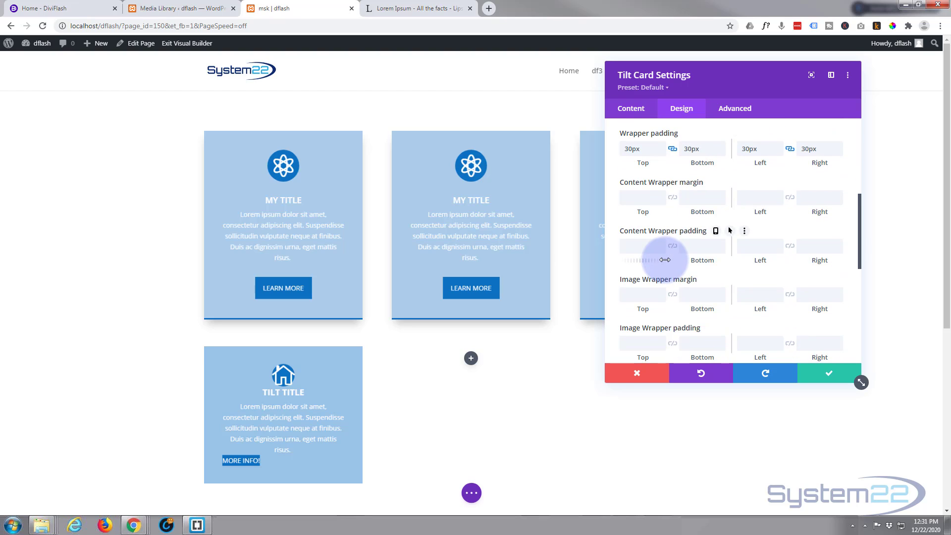
scroll(664, 259, "down", 2)
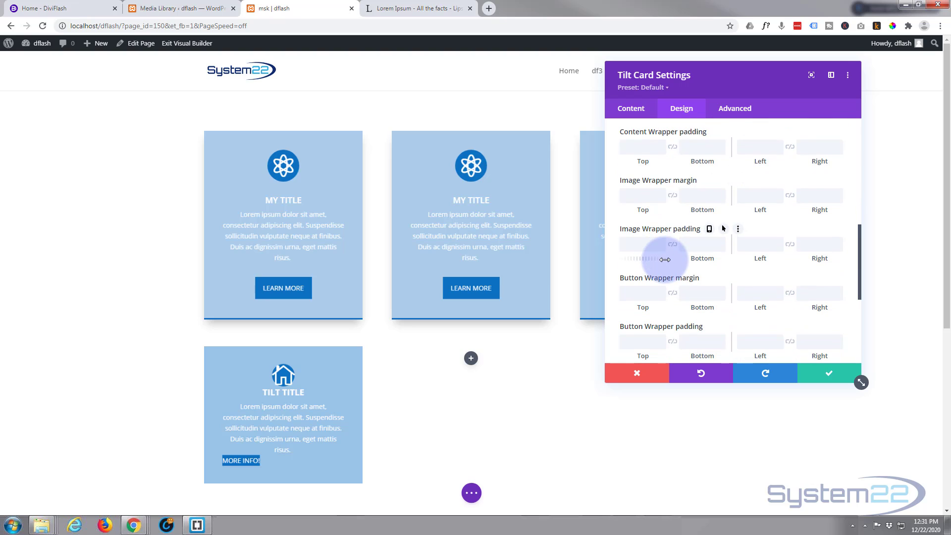
scroll(664, 259, "up", 6)
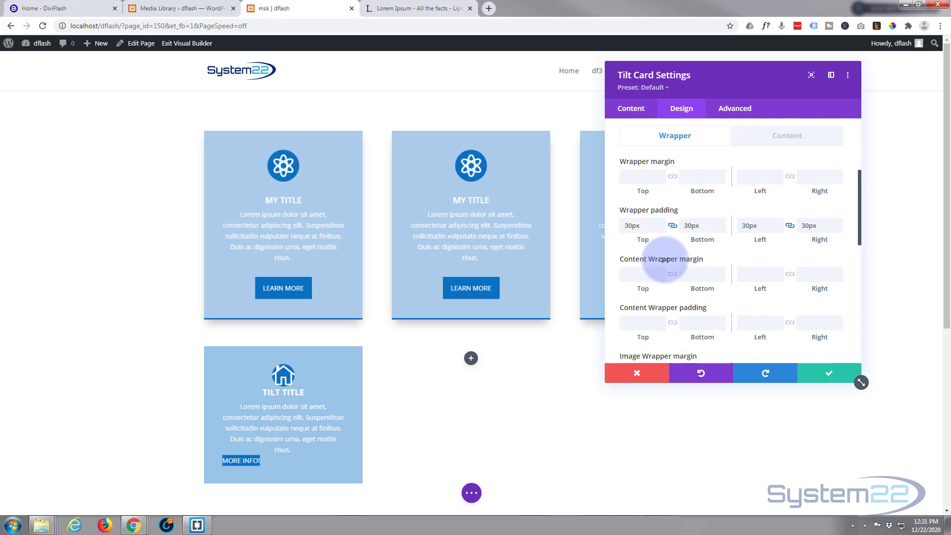
scroll(733, 223, "down", 1)
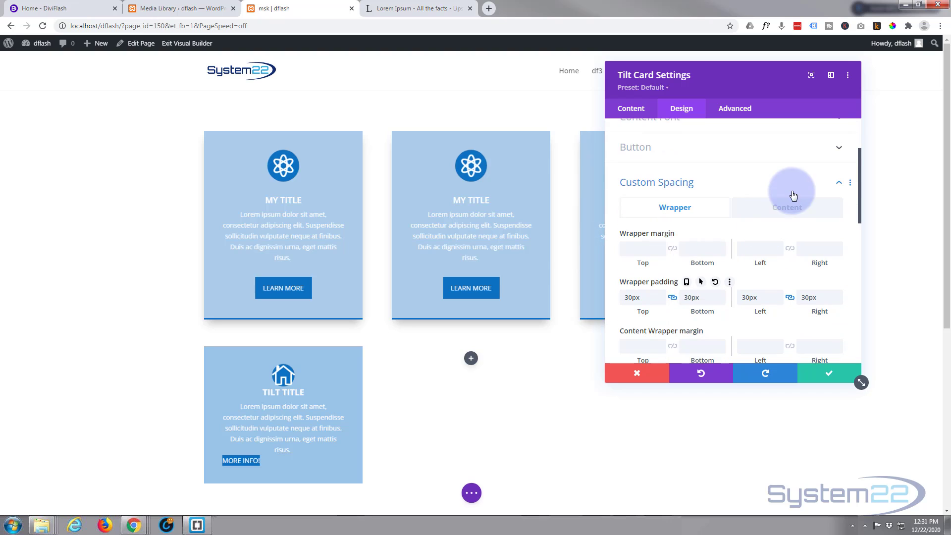
left_click(782, 208)
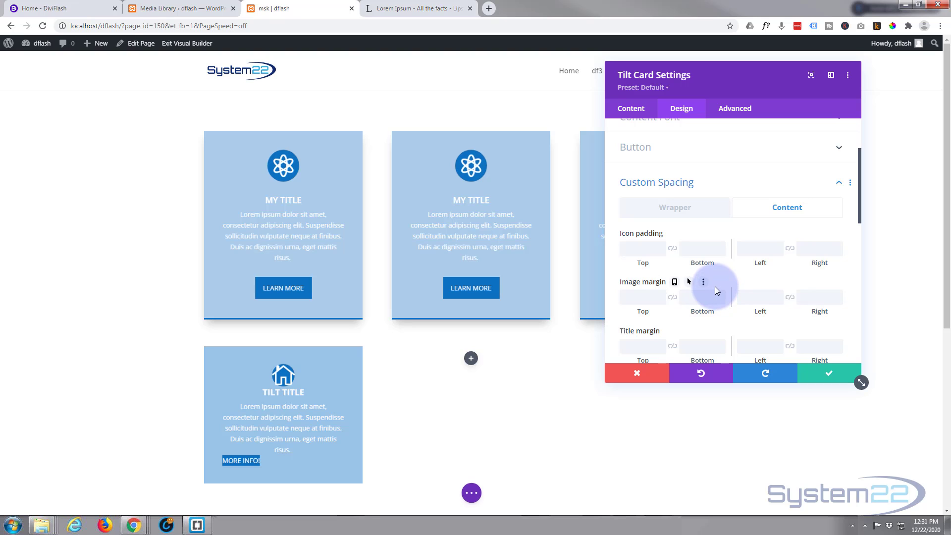
left_click(643, 249)
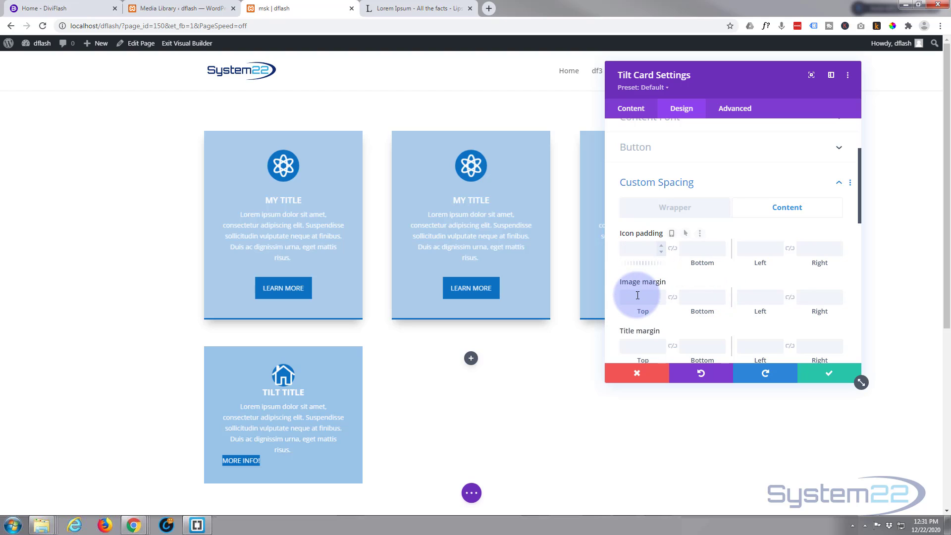
left_click(638, 295)
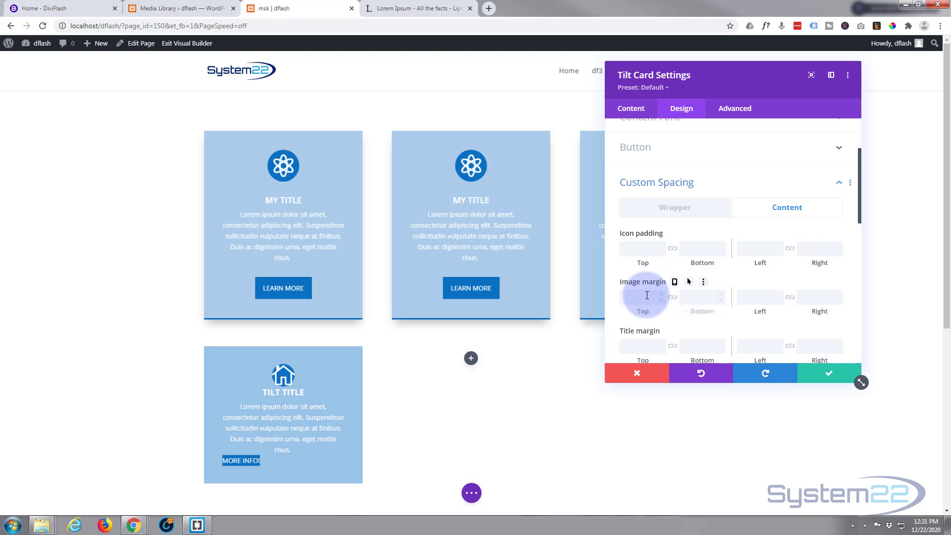
left_click(630, 246)
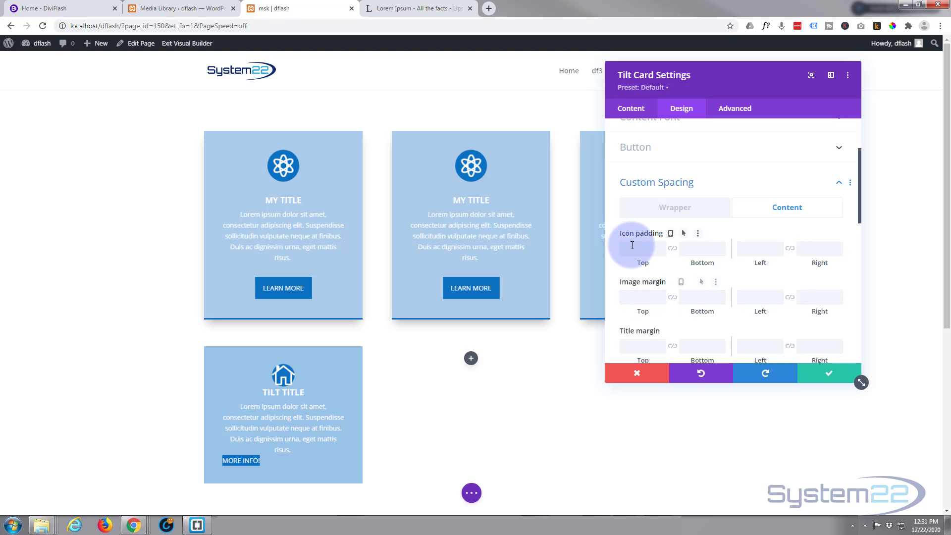
type("10")
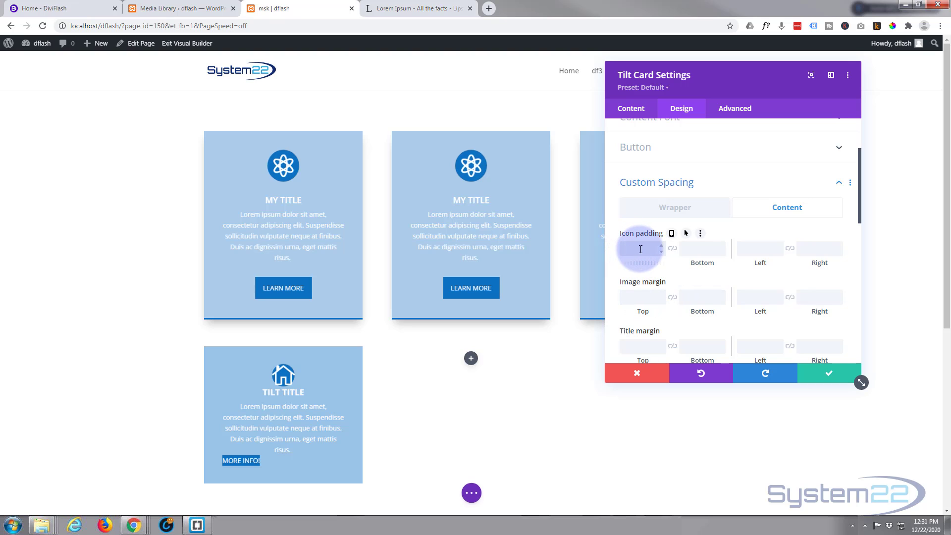
left_click(675, 252)
left_click(672, 248)
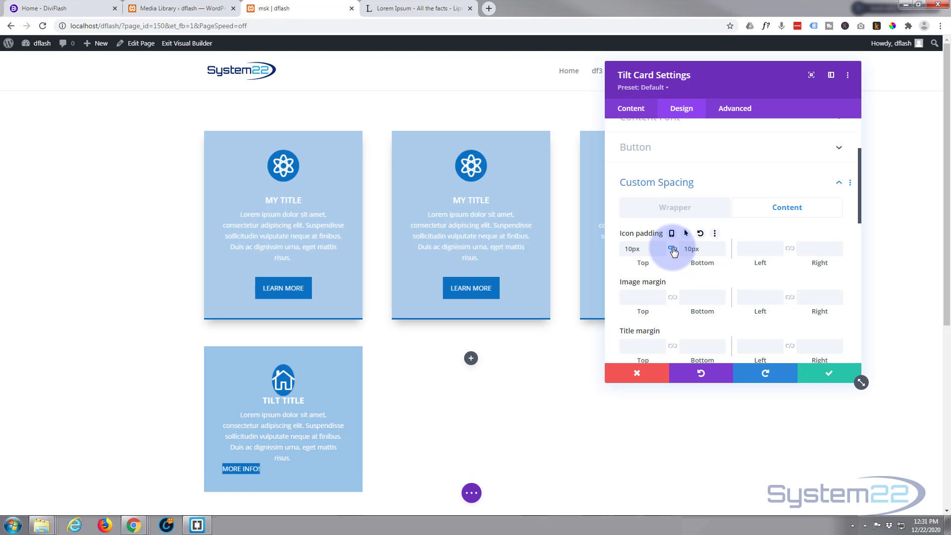
left_click(770, 246)
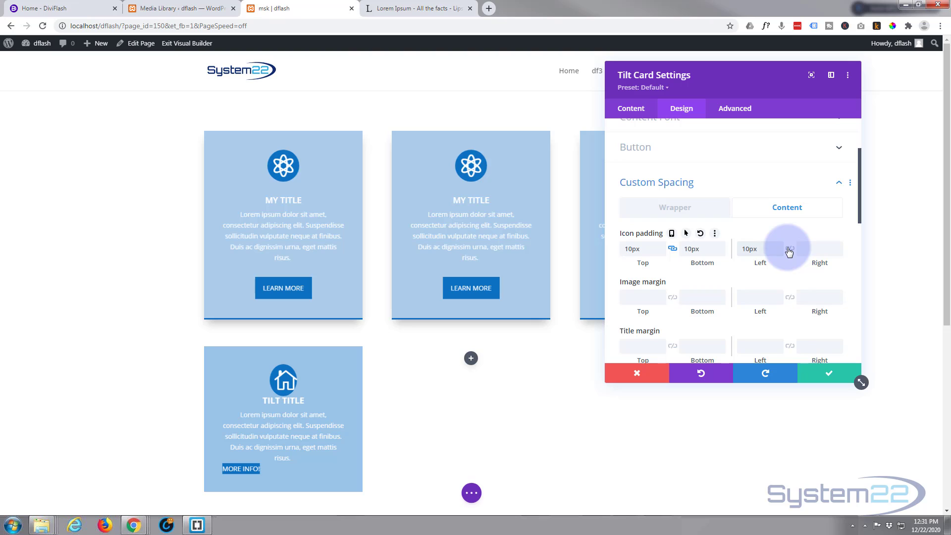
left_click(789, 250)
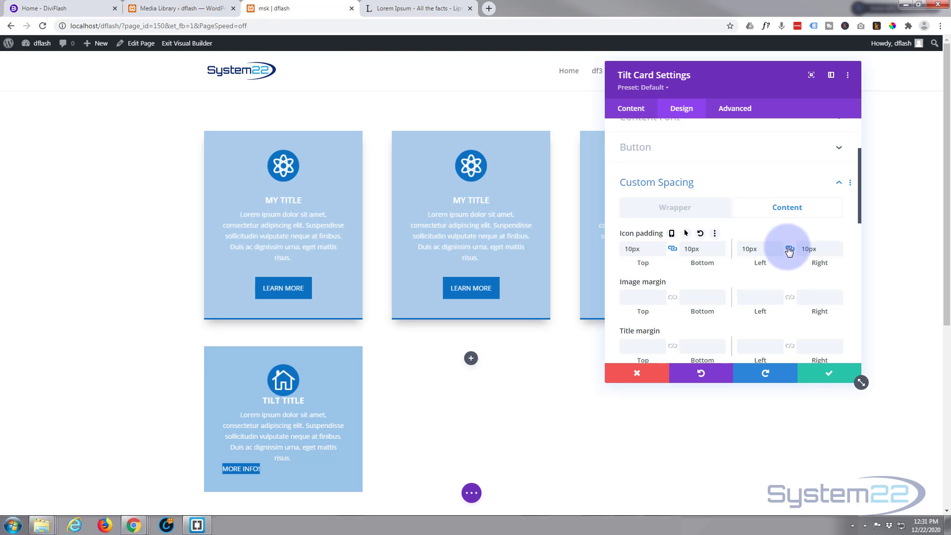
left_click(692, 250)
Step: Give the tilt card's title a 30px top margin in the content spacing options
scroll(692, 250, "down", 3)
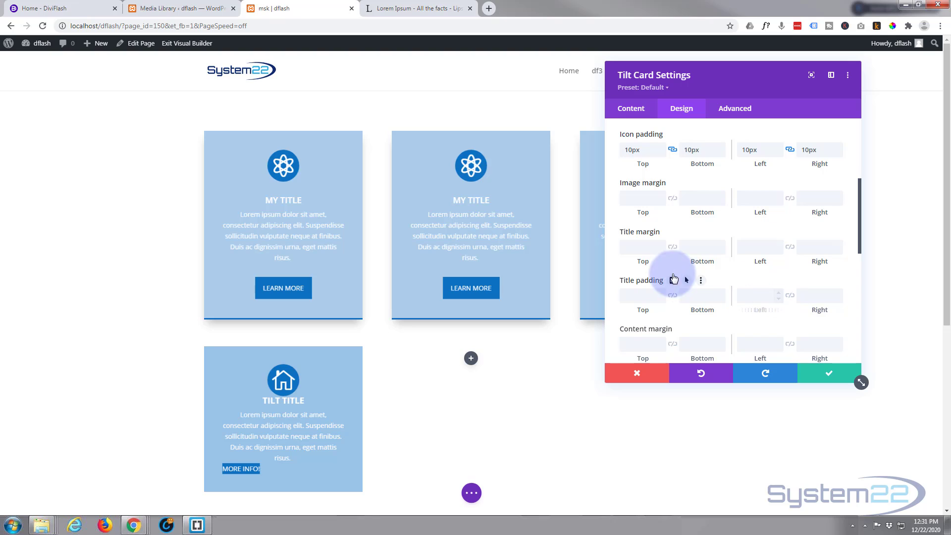
left_click(642, 247)
type("3")
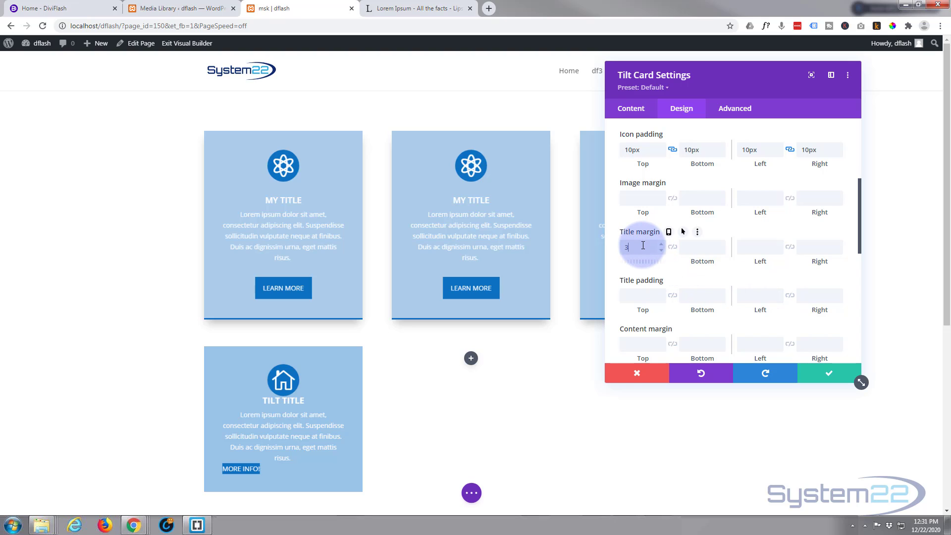
type("0px")
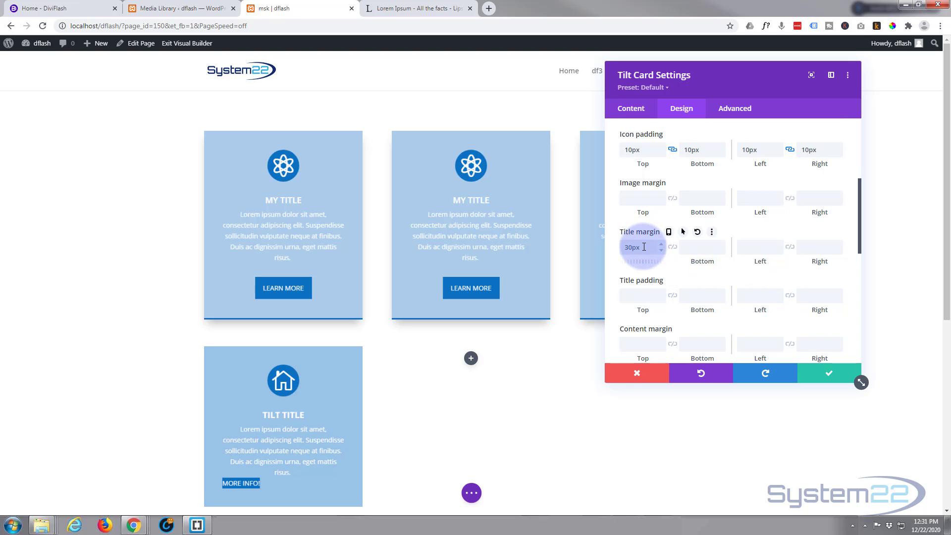
Step: Set the tilt card's button padding to 10px top and bottom and 15px left and right, linking each pair
scroll(654, 245, "down", 2)
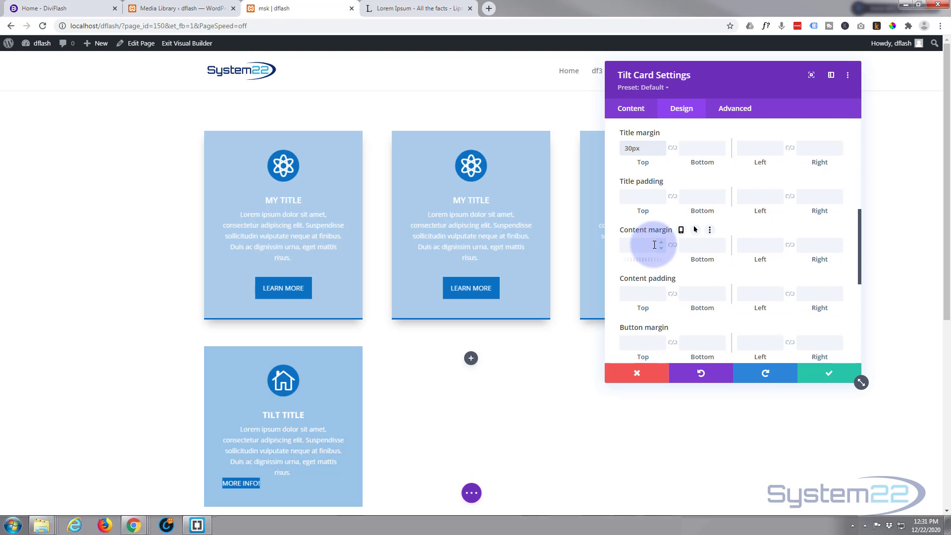
scroll(655, 244, "down", 1)
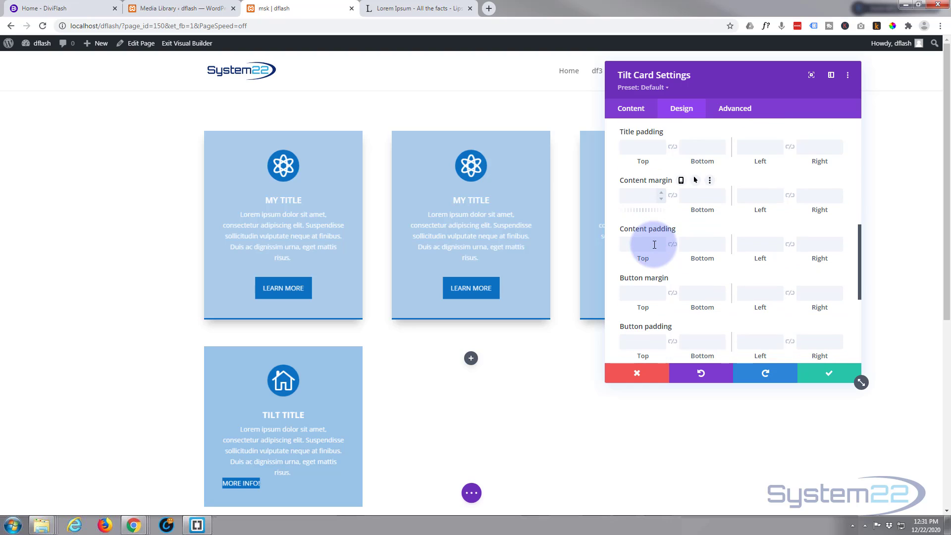
scroll(654, 244, "down", 1)
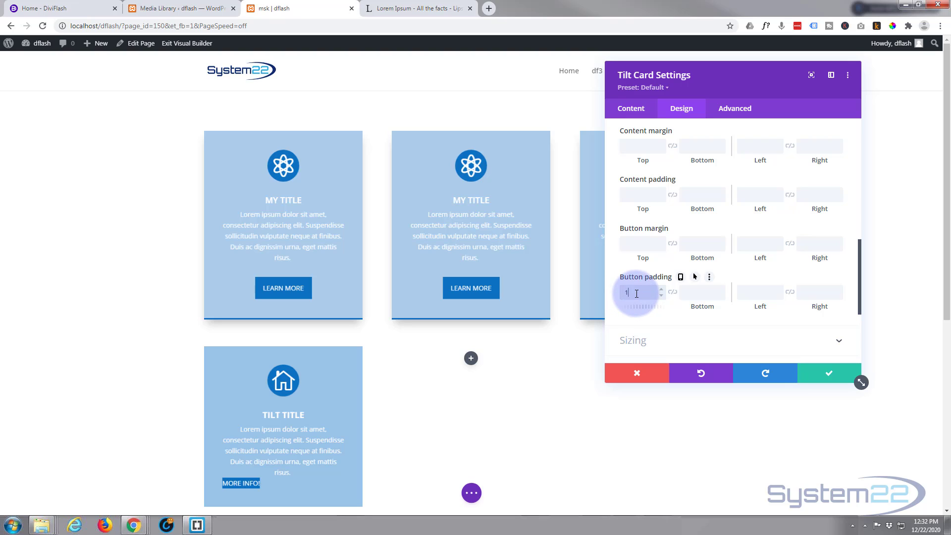
type("0")
left_click(672, 292)
left_click(747, 288)
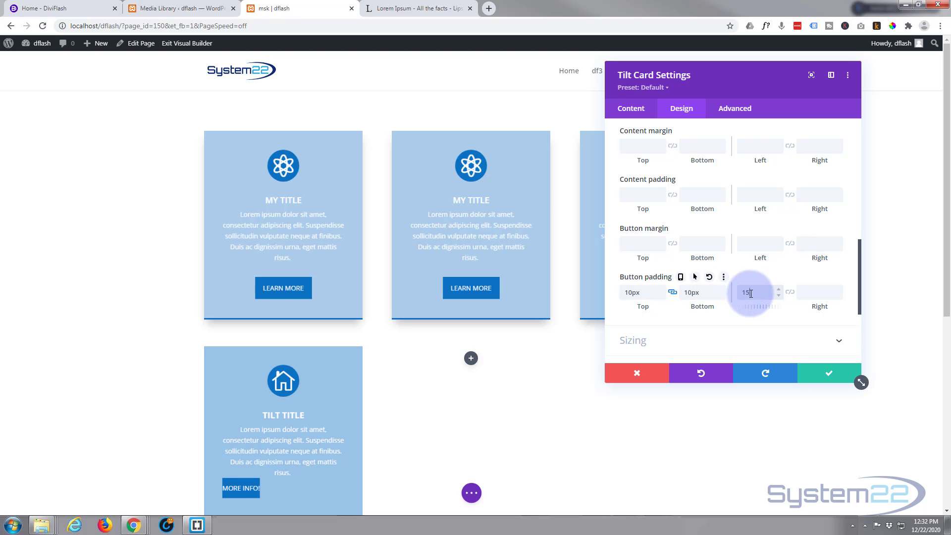
left_click(788, 293)
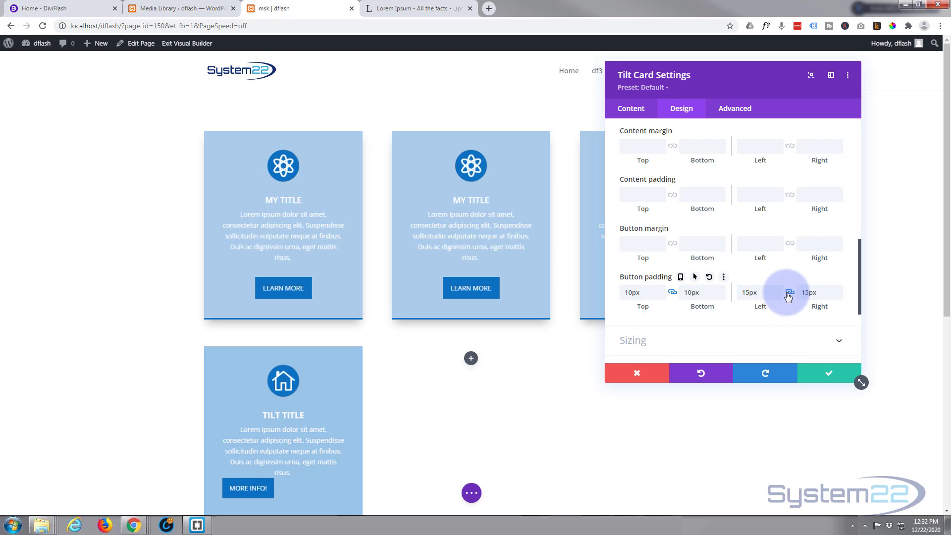
Step: Center-align the tilt card's button
scroll(762, 276, "up", 5)
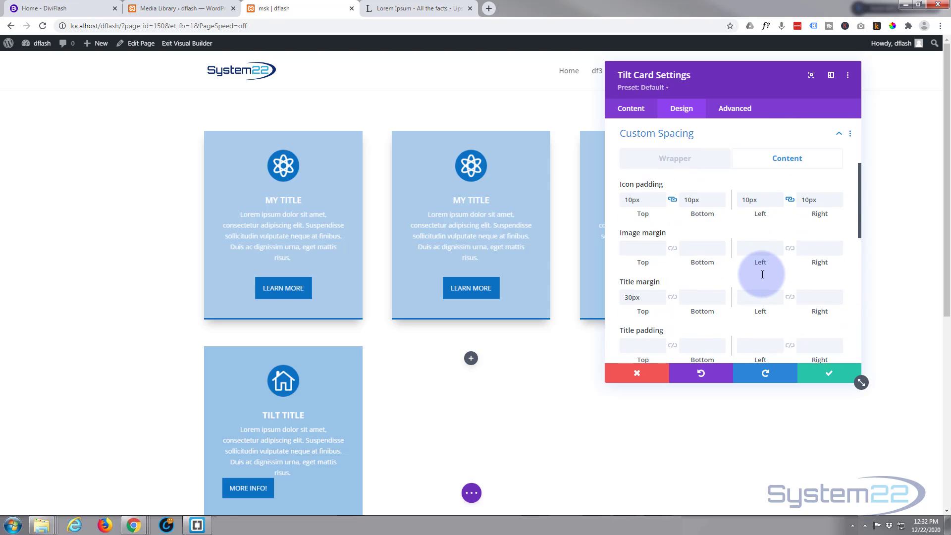
scroll(761, 274, "up", 3)
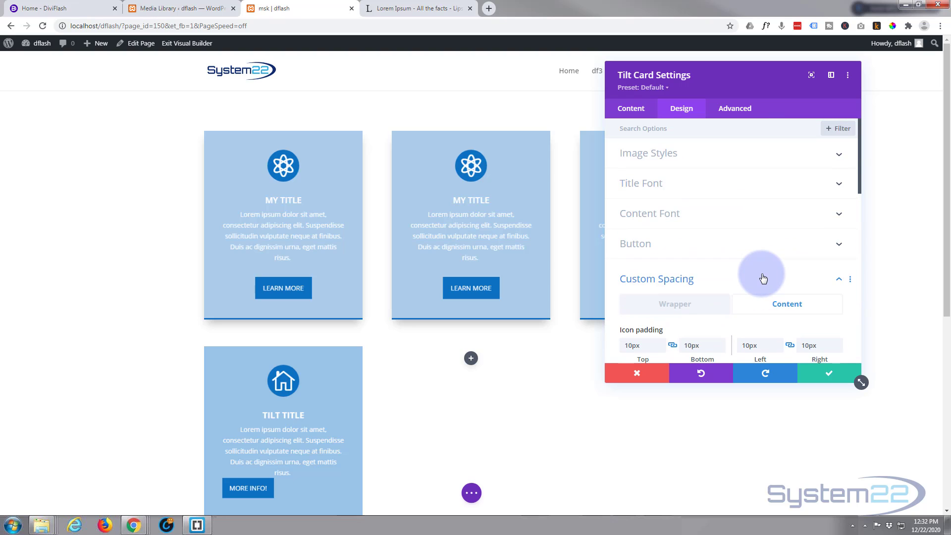
left_click(738, 250)
left_click(731, 171)
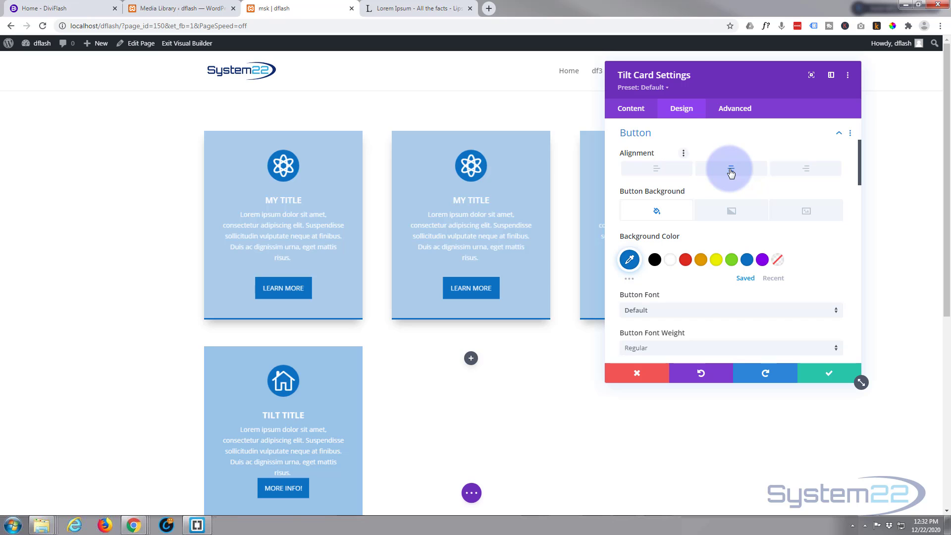
Step: Give the tilt card's button a 30px top margin in the custom content spacing and check the card on the page
scroll(694, 248, "down", 7)
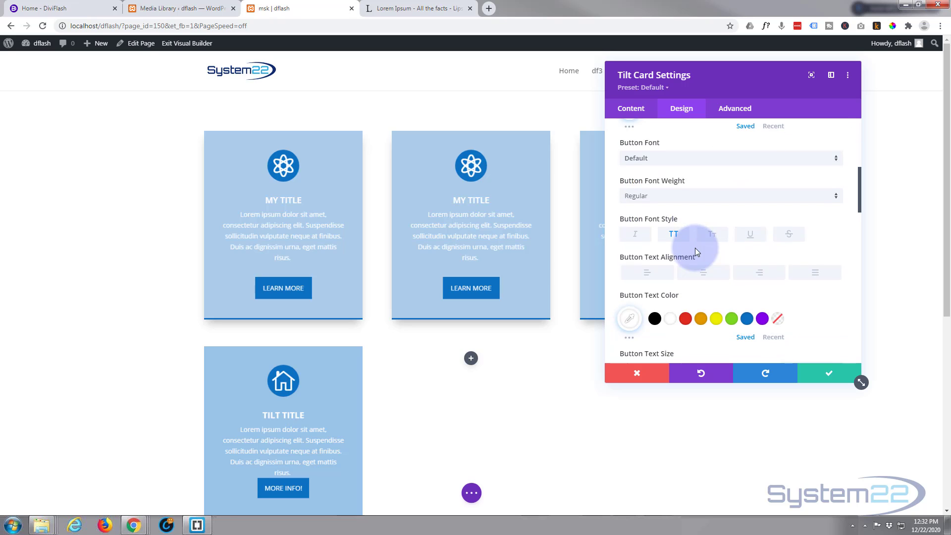
scroll(694, 248, "down", 8)
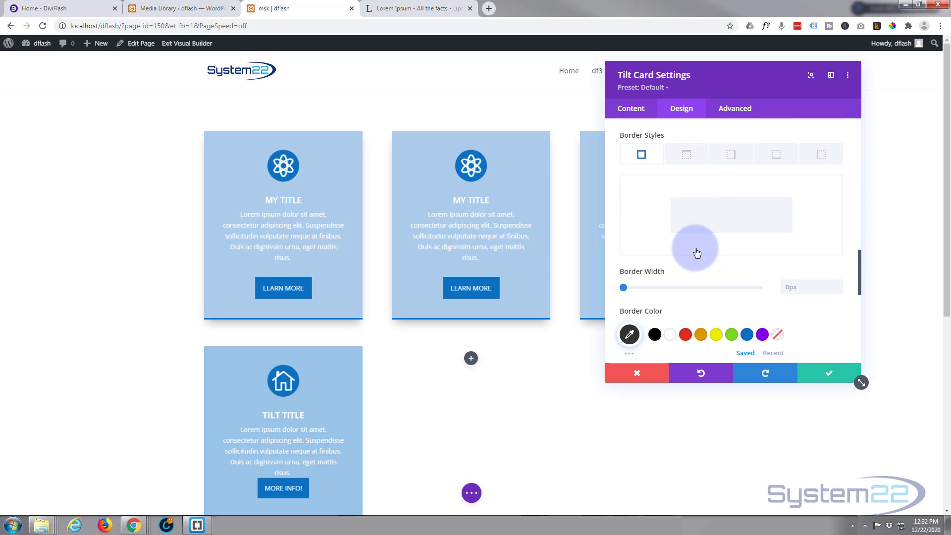
scroll(697, 252, "down", 2)
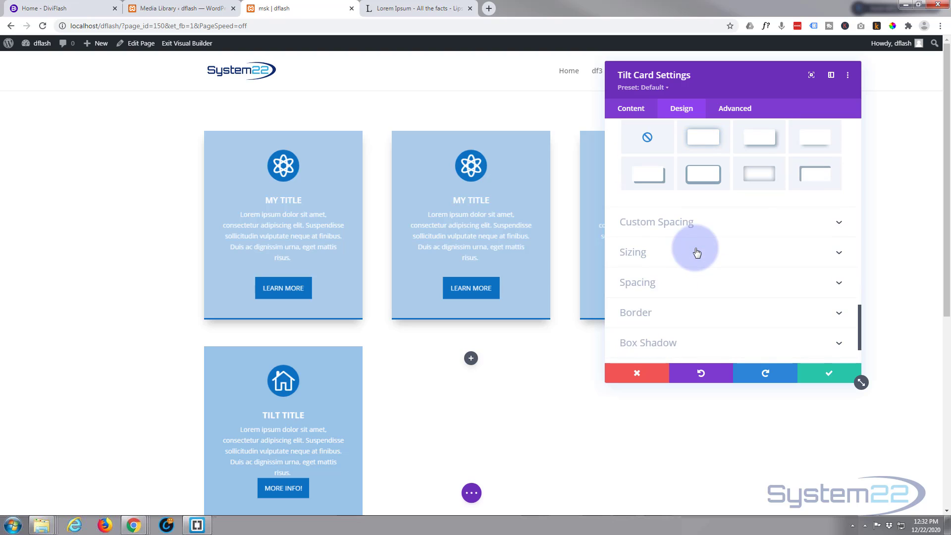
left_click(717, 223)
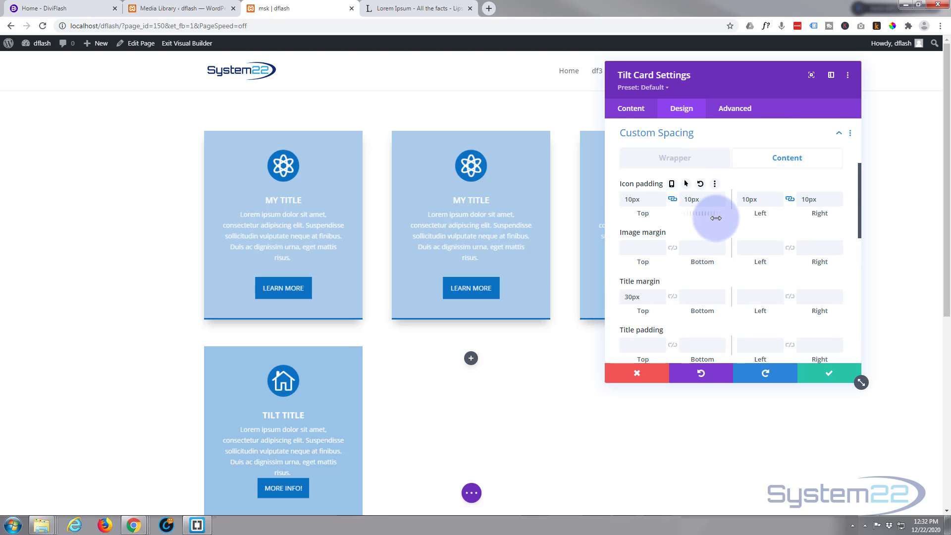
scroll(722, 248, "down", 5)
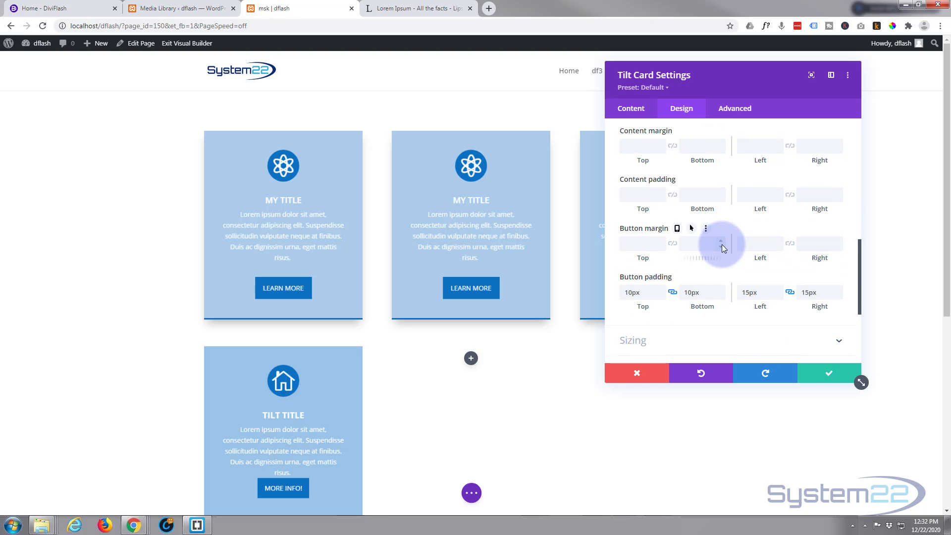
left_click(645, 243)
type("3")
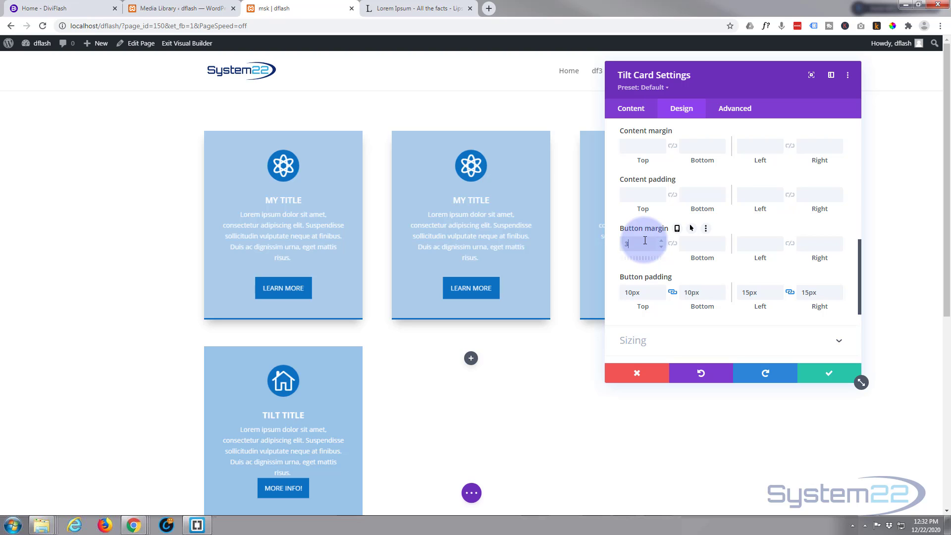
type("0px")
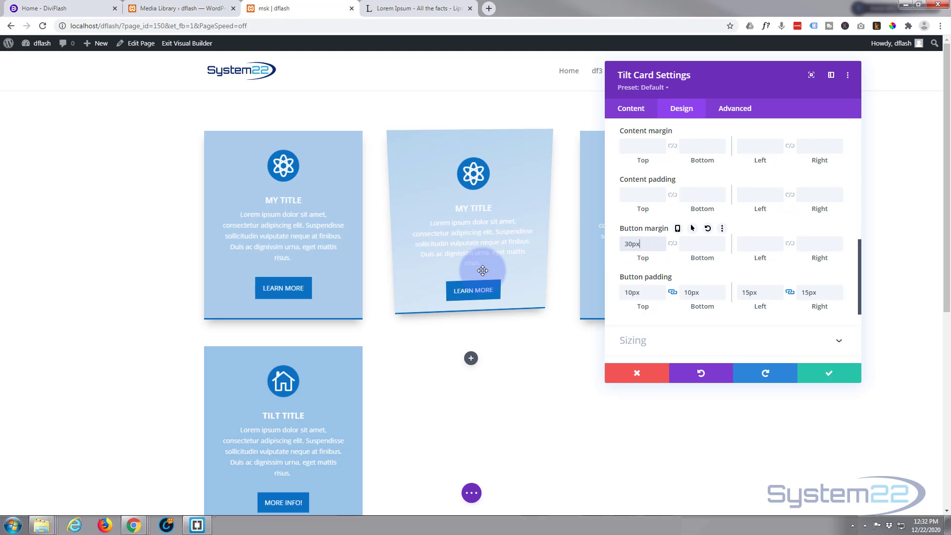
scroll(428, 337, "down", 2)
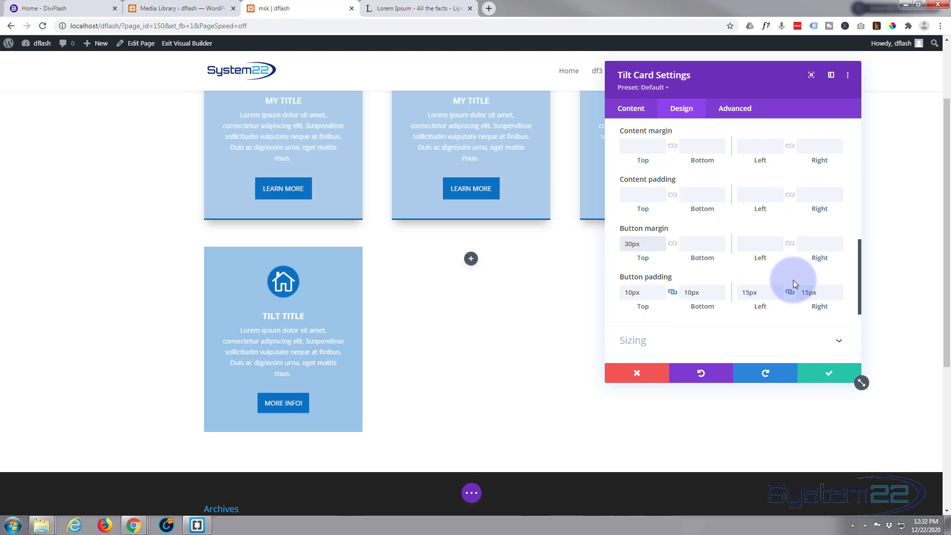
Step: Add a 3px border to the bottom edge only of the tilt card
scroll(792, 286, "down", 1)
scroll(793, 285, "down", 1)
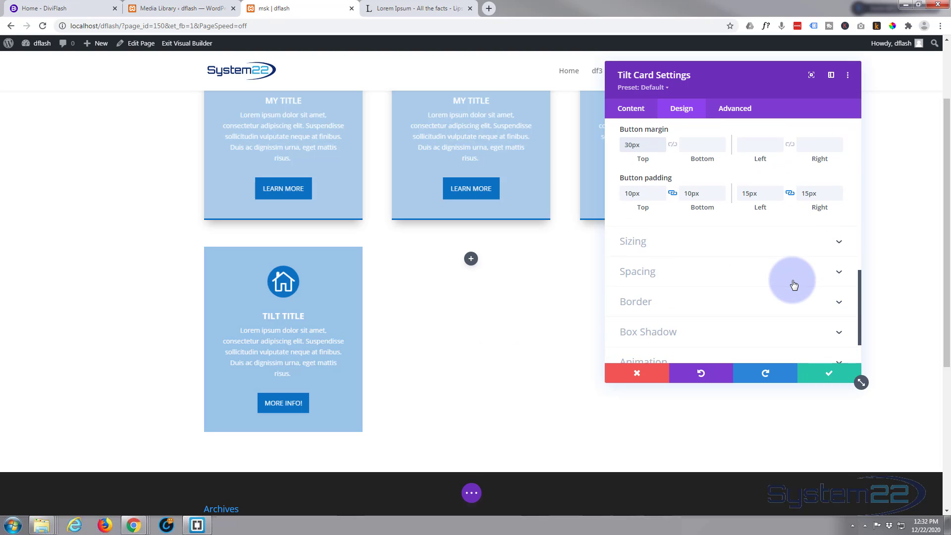
left_click(711, 303)
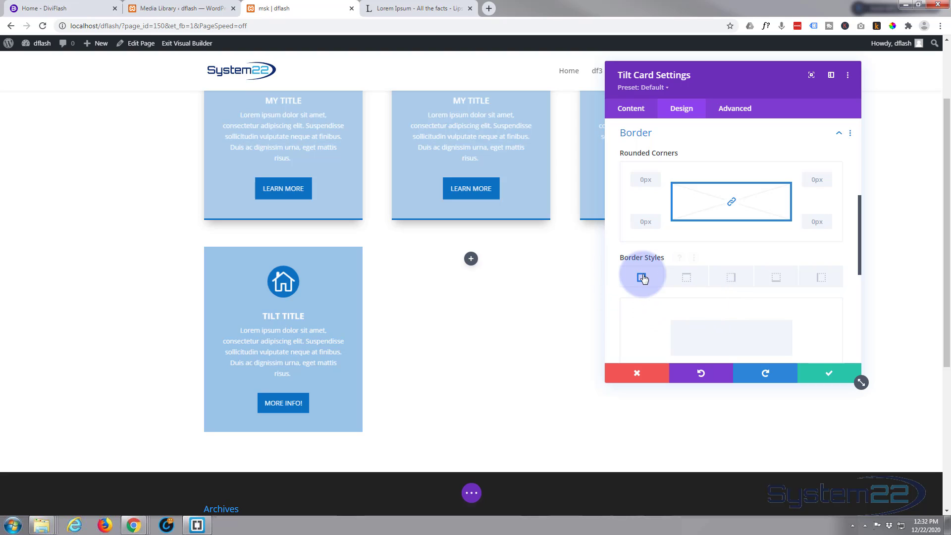
left_click(776, 283)
scroll(748, 293, "down", 3)
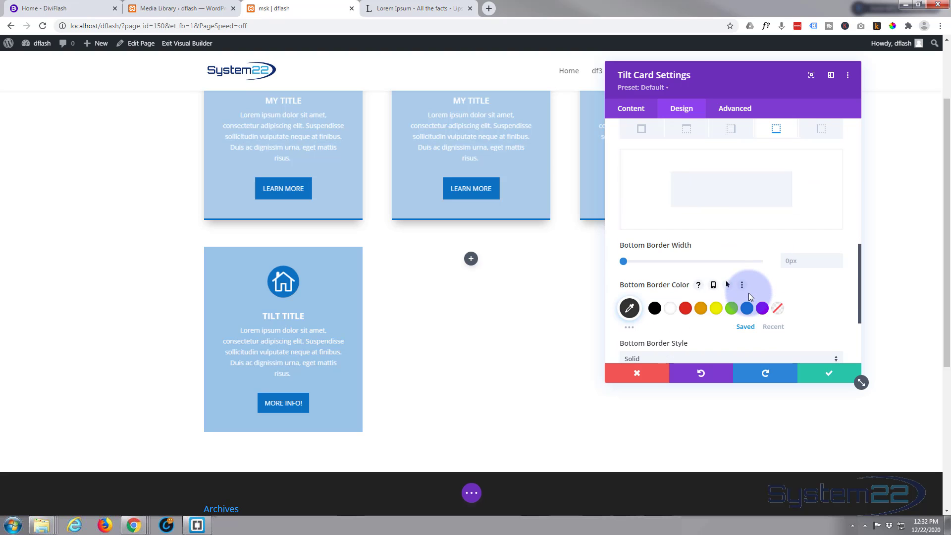
left_click(837, 255)
key("Up")
key("Up")
key("Up")
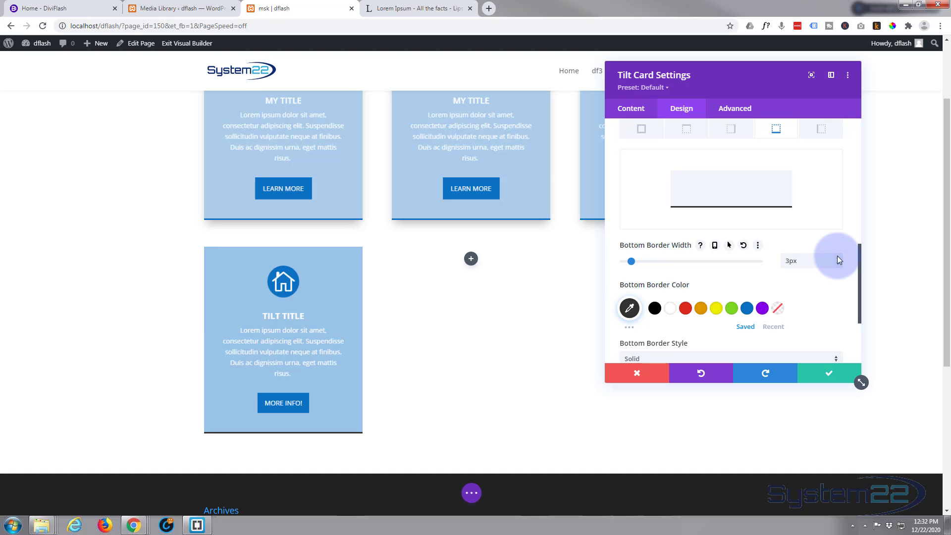
Step: Set the tilt card's bottom border width to 4px and its color to the saved blue #0c71c3
key("Up")
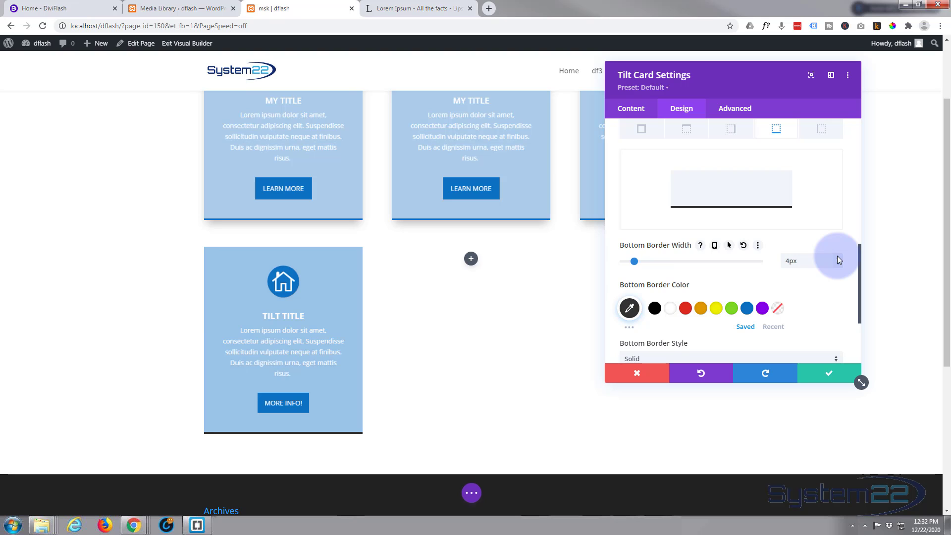
left_click(746, 308)
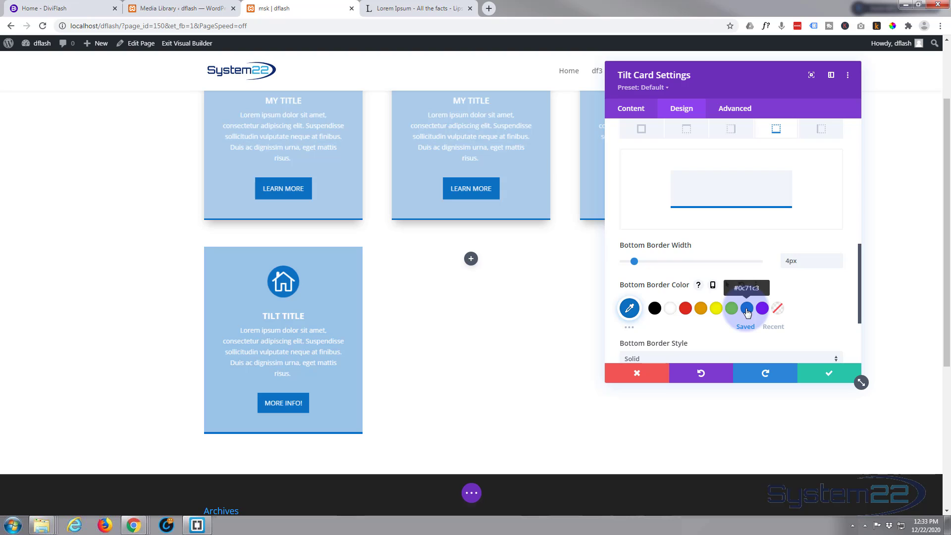
Step: Apply the fourth box shadow preset, with the shadow along the bottom edge, to the tilt card and save the module settings
scroll(714, 296, "down", 3)
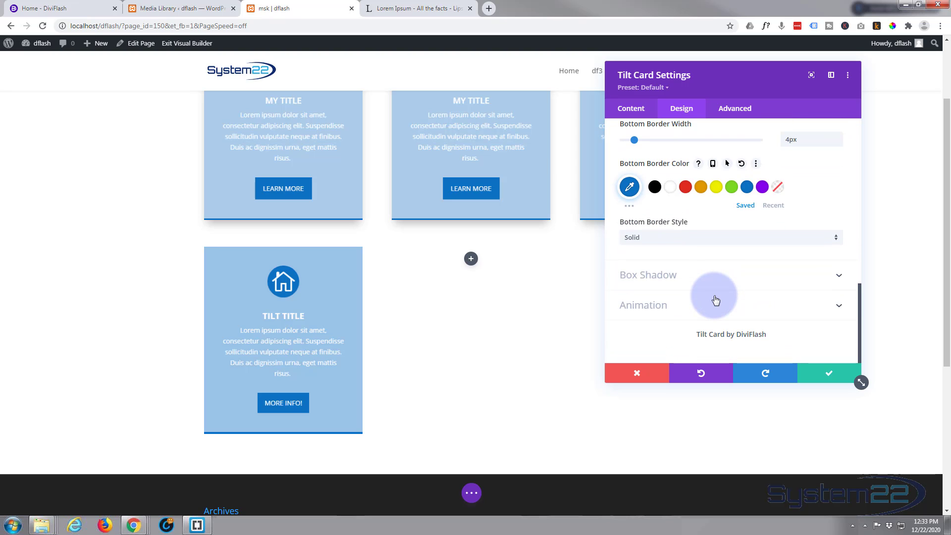
left_click(713, 280)
left_click(819, 226)
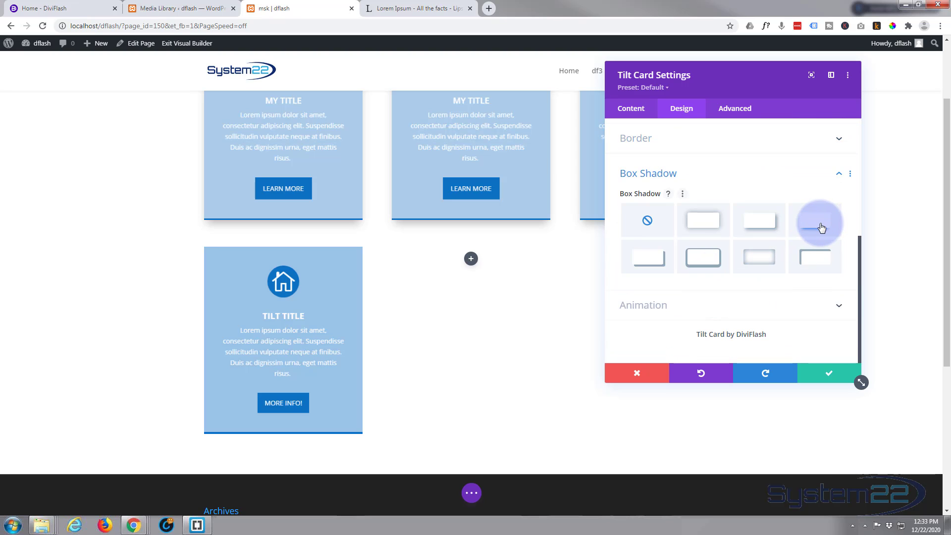
left_click(829, 373)
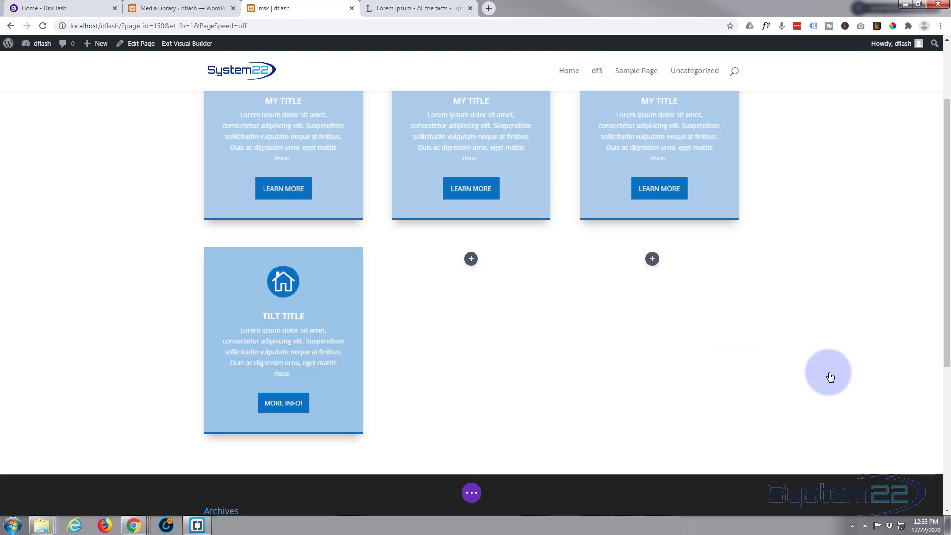
Step: Save the page and exit the Visual Builder to view the finished tilt card on the front end
left_click(472, 494)
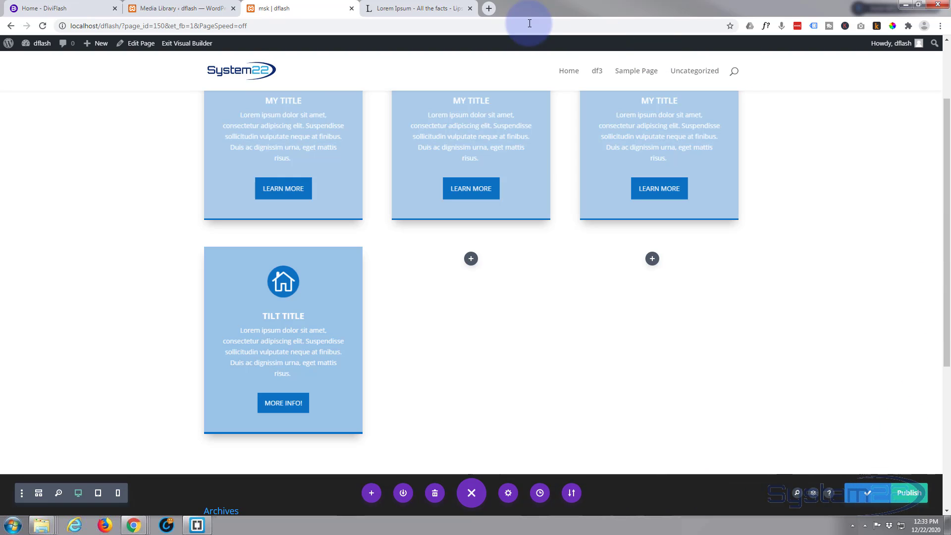
left_click(202, 45)
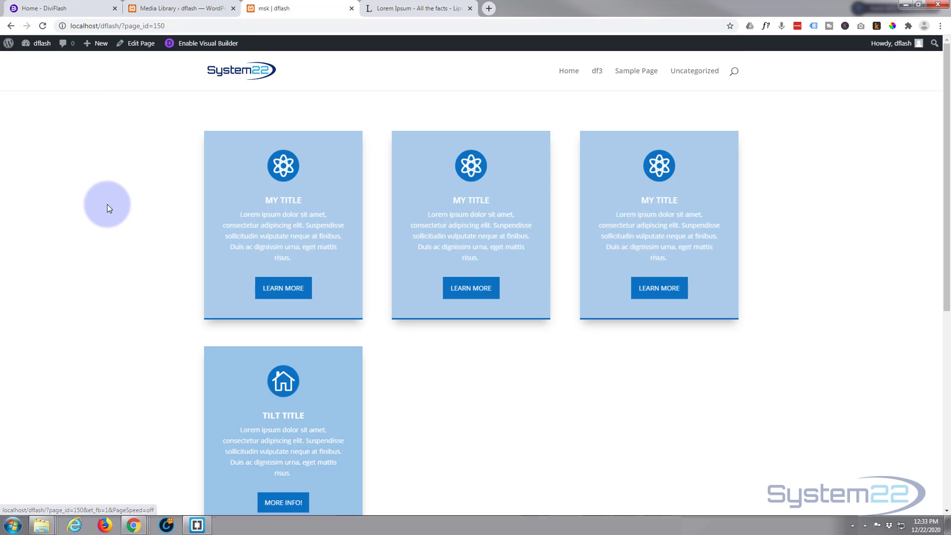
scroll(108, 202, "down", 3)
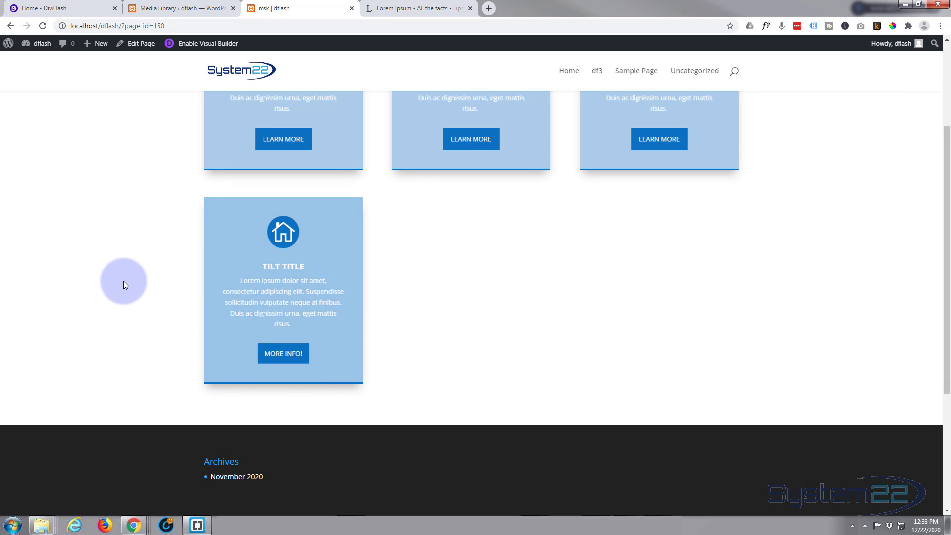
left_click(60, 8)
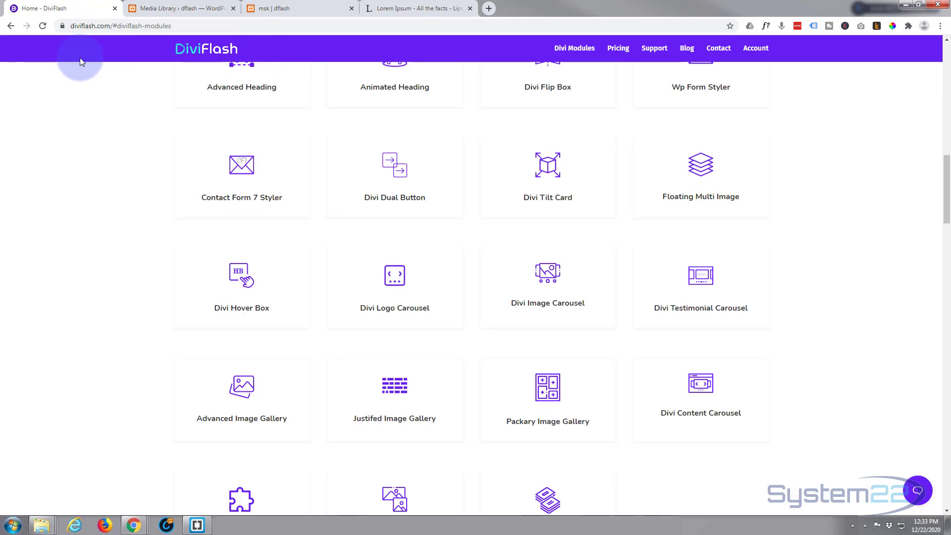
left_click(251, 9)
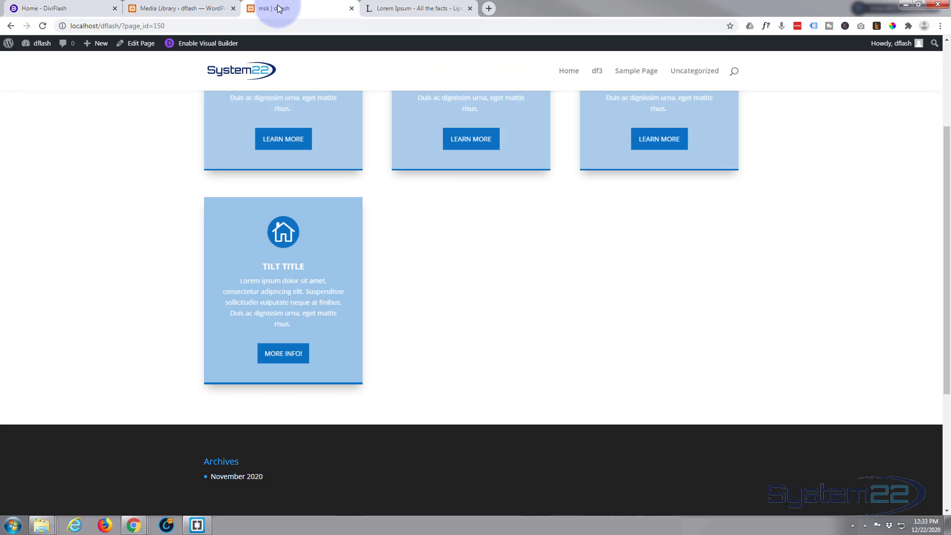
left_click(129, 194)
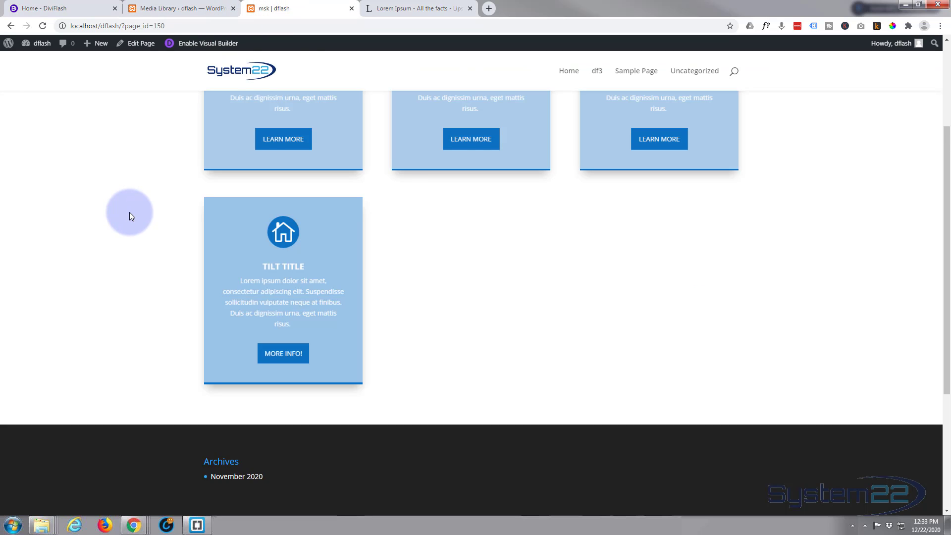